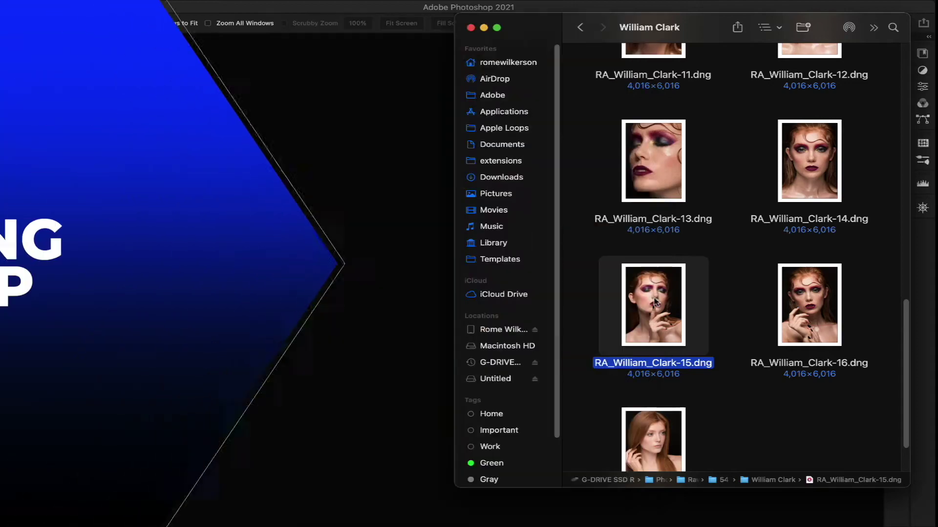
Open the raw portrait, apply Auto tone, and lower Highlights to -63
{"action": "left_click_drag", "start_coordinate": [838, 305], "coordinate": [420, 259]}
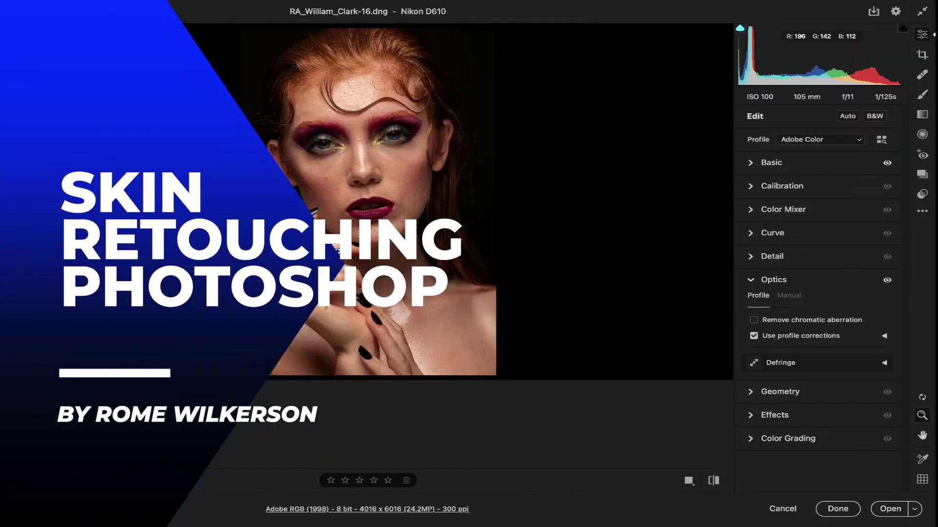
{"action": "left_click", "coordinate": [849, 117]}
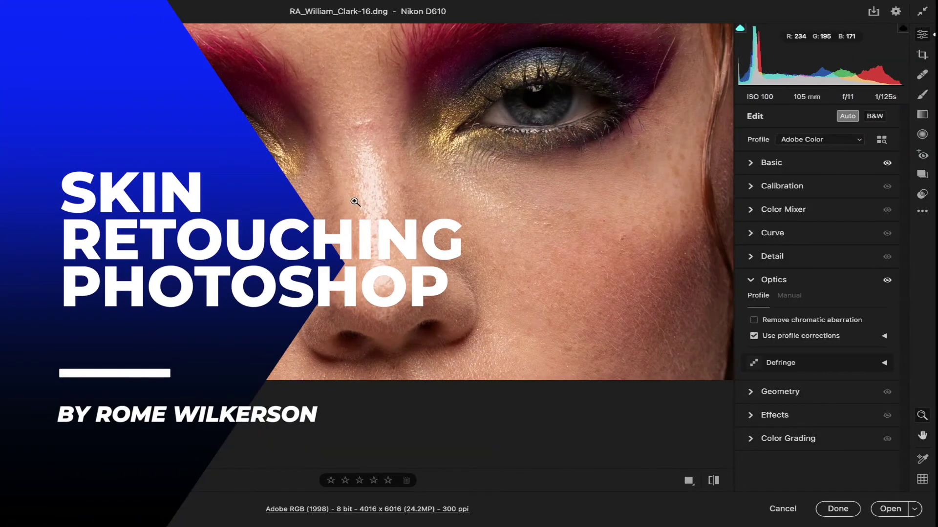
{"action": "left_click", "coordinate": [757, 163]}
{"action": "left_click_drag", "start_coordinate": [786, 293], "coordinate": [773, 293]}
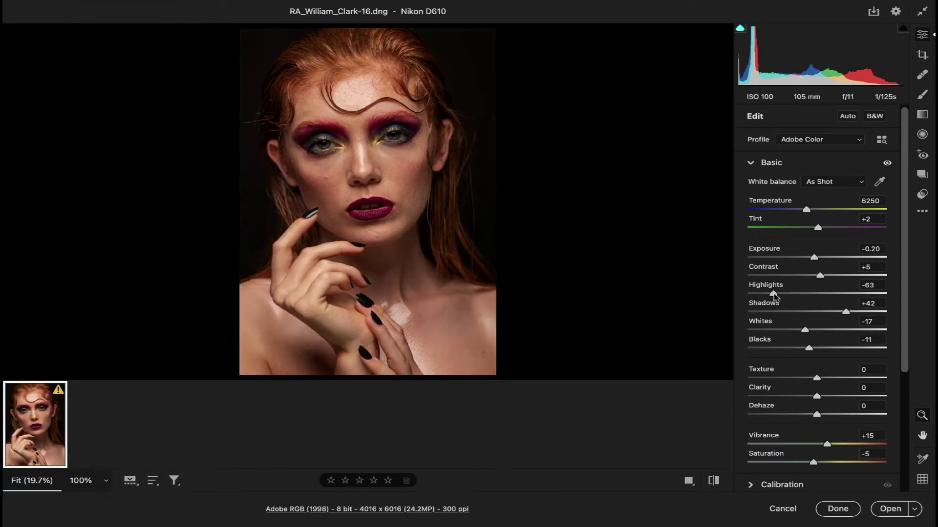
Sample a neutral point to set a custom white balance of 4850 / -23
{"action": "left_click", "coordinate": [485, 151]}
{"action": "left_click", "coordinate": [248, 175]}
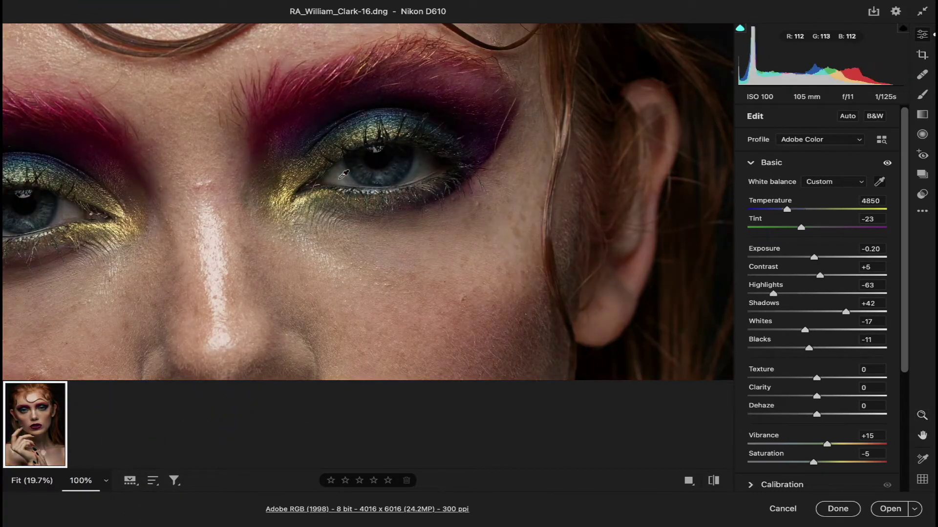
{"action": "key", "text": "z"}
{"action": "left_click", "coordinate": [409, 229]}
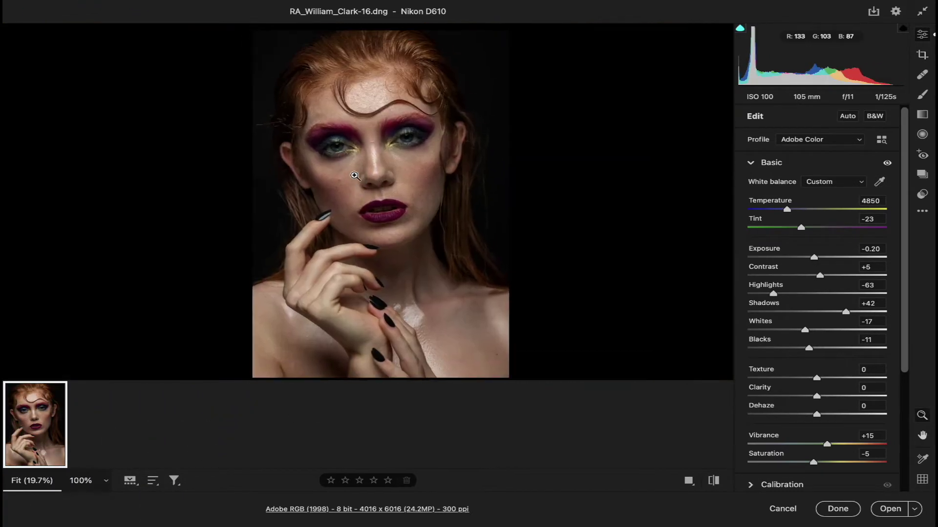
{"action": "scroll", "coordinate": [762, 342], "scroll_direction": "down", "scroll_amount": 5}
Enable Remove Chromatic Aberration in Optics and open the photo in Photoshop
{"action": "left_click", "coordinate": [752, 383]}
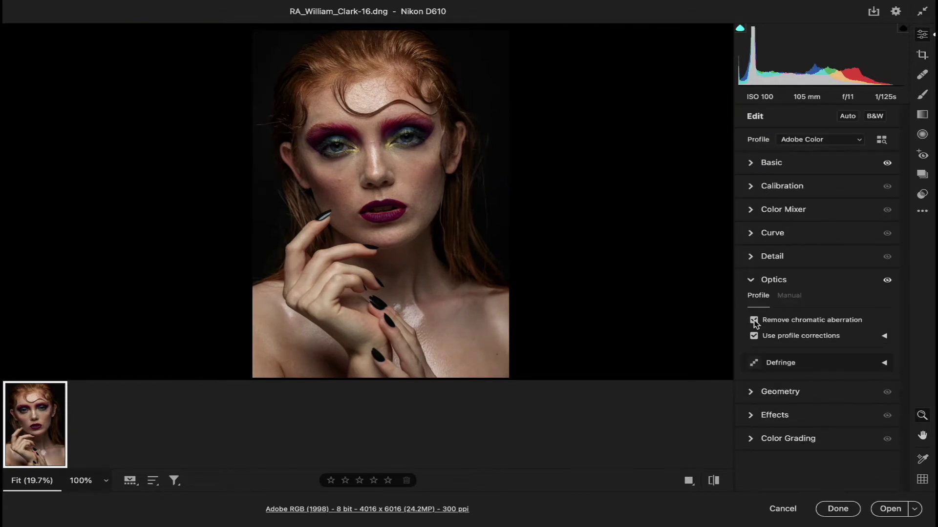
{"action": "left_click", "coordinate": [357, 144]}
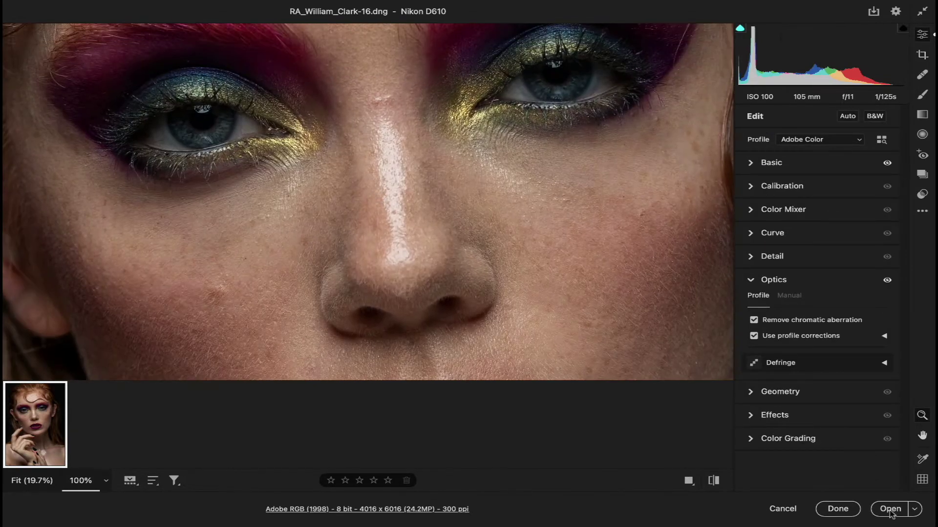
{"action": "left_click", "coordinate": [890, 509]}
{"action": "left_click", "coordinate": [410, 218]}
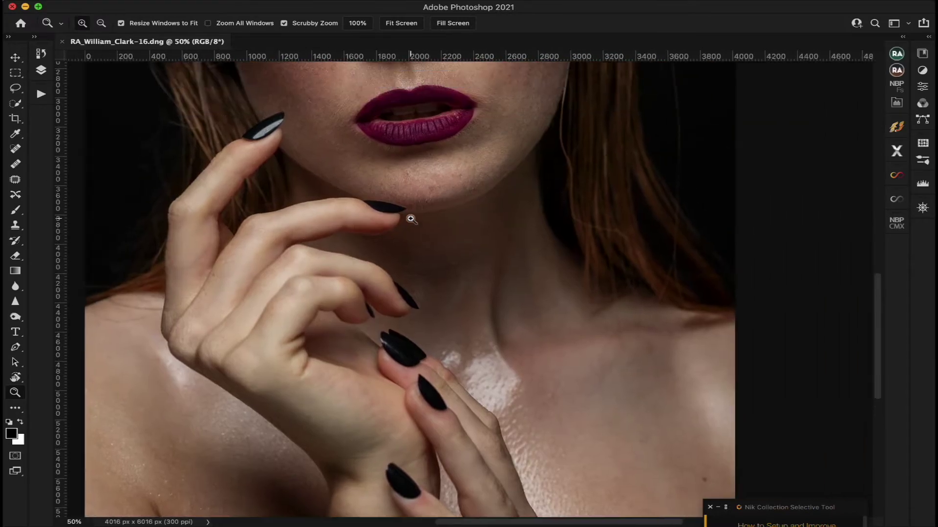
Crop the portrait's top edge down toward the hair, giving 3184 × 4770 px
{"action": "scroll", "coordinate": [410, 219], "scroll_direction": "up", "scroll_amount": 5}
{"action": "left_click", "coordinate": [402, 23]}
{"action": "key", "text": "c"}
{"action": "left_click_drag", "start_coordinate": [473, 64], "coordinate": [473, 108]}
{"action": "left_click_drag", "start_coordinate": [470, 167], "coordinate": [481, 168]}
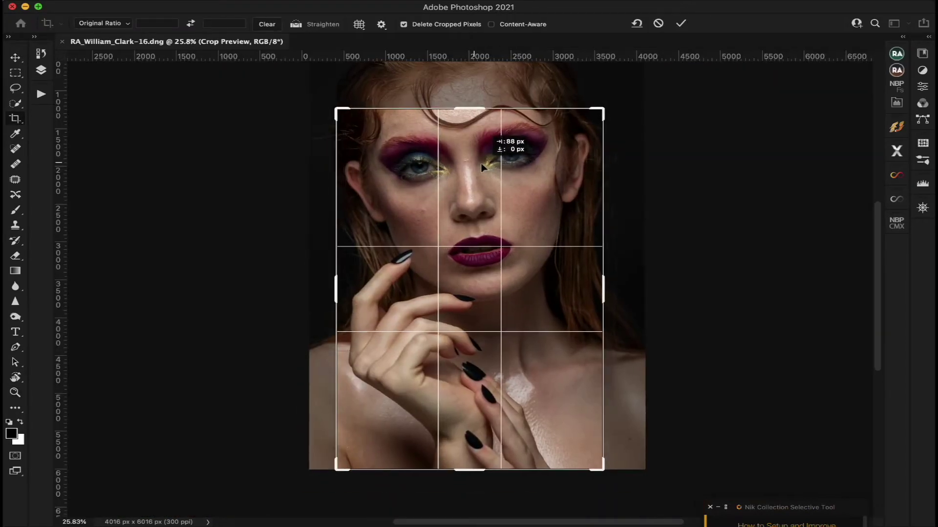
{"action": "key", "text": "Return"}
Zoom to 66.7% on the face and run the 'Step 1. Healing' action
{"action": "left_click", "coordinate": [15, 392]}
{"action": "left_click_drag", "start_coordinate": [477, 167], "coordinate": [481, 167]}
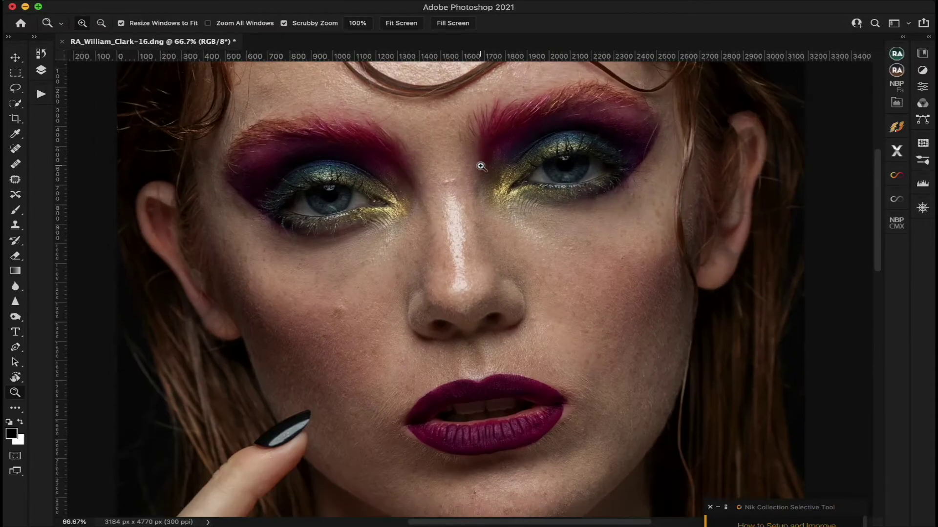
{"action": "left_click", "coordinate": [41, 70]}
{"action": "left_click", "coordinate": [41, 94]}
{"action": "scroll", "coordinate": [140, 146], "scroll_direction": "up", "scroll_amount": 5}
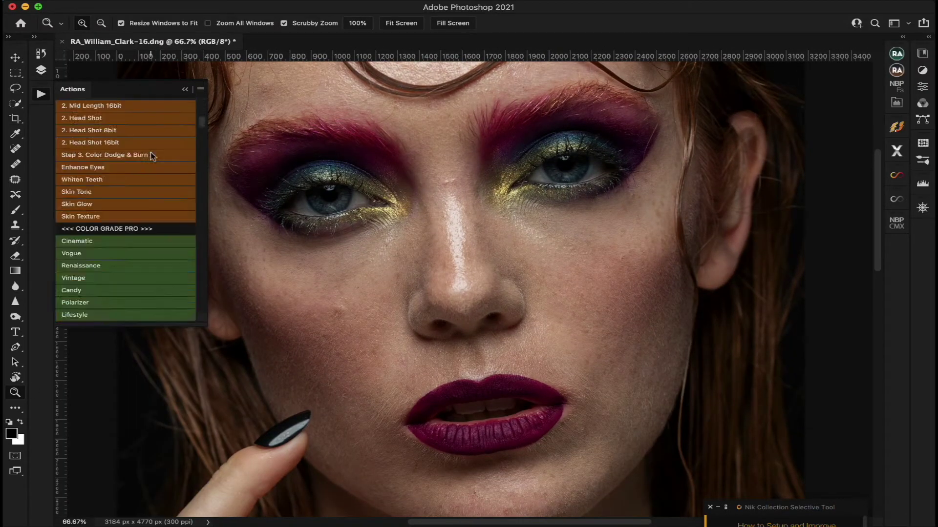
{"action": "scroll", "coordinate": [141, 149], "scroll_direction": "up", "scroll_amount": 3}
{"action": "left_click", "coordinate": [130, 149]}
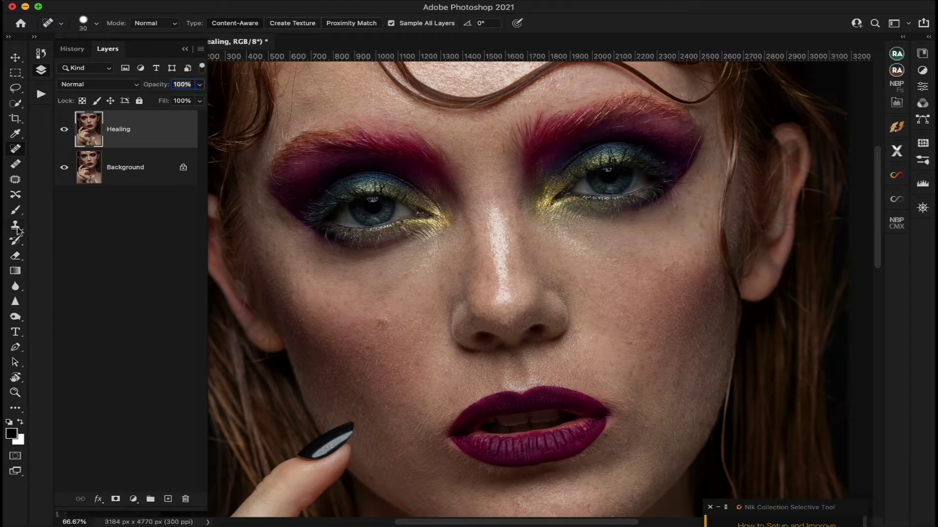
Heal away the stray hair strand across the eyelid with a smaller Healing Brush
{"action": "left_click", "coordinate": [17, 165]}
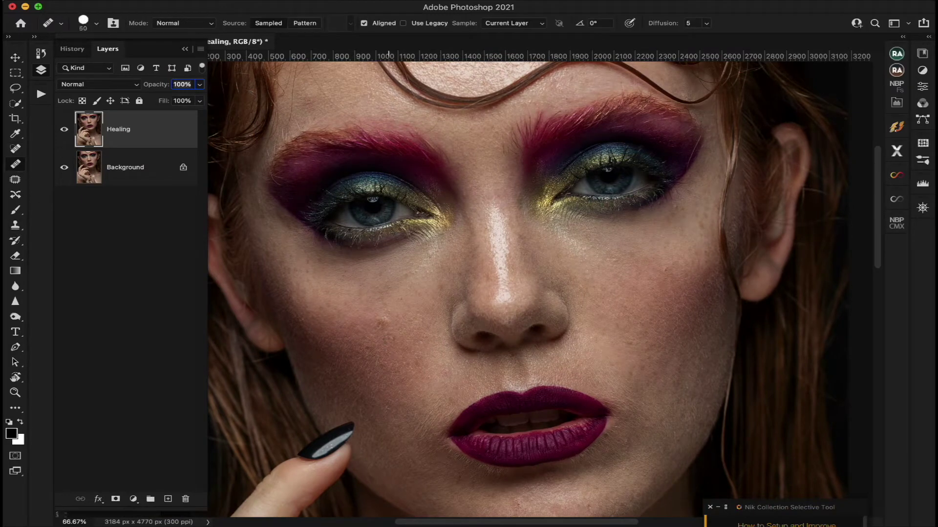
{"action": "scroll", "coordinate": [425, 312], "scroll_direction": "right", "scroll_amount": 5}
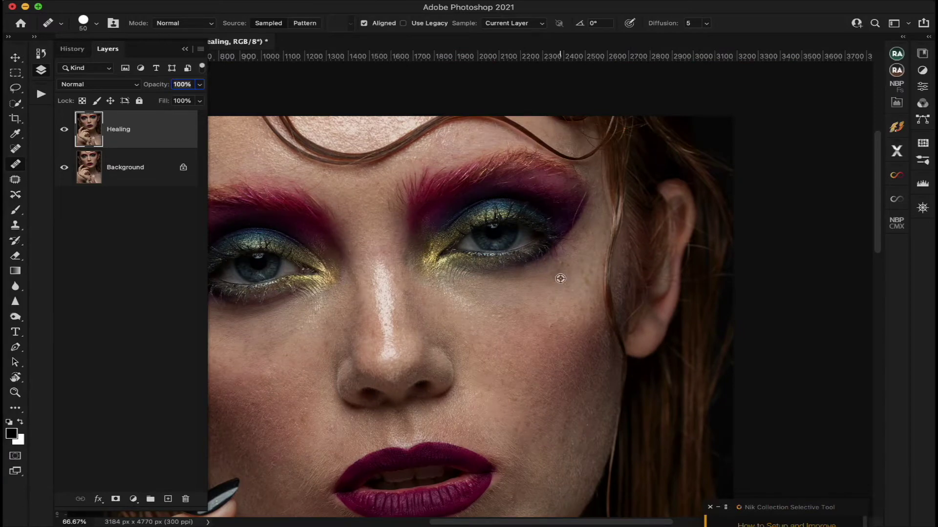
{"action": "scroll", "coordinate": [550, 277], "scroll_direction": "left", "scroll_amount": 5}
{"action": "scroll", "coordinate": [550, 276], "scroll_direction": "up", "scroll_amount": 3}
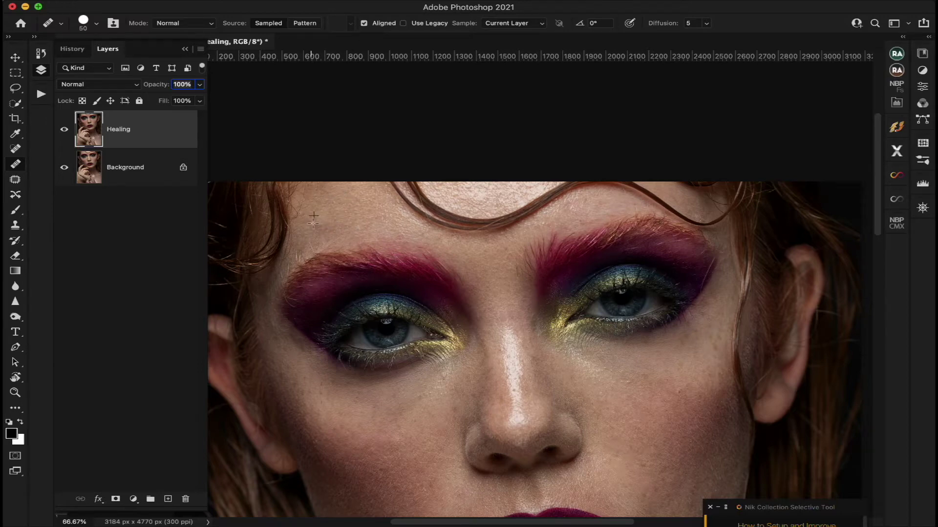
{"action": "scroll", "coordinate": [372, 228], "scroll_direction": "down", "scroll_amount": 3}
{"action": "scroll", "coordinate": [452, 228], "scroll_direction": "up", "scroll_amount": 3}
{"action": "scroll", "coordinate": [453, 229], "scroll_direction": "up", "scroll_amount": 3}
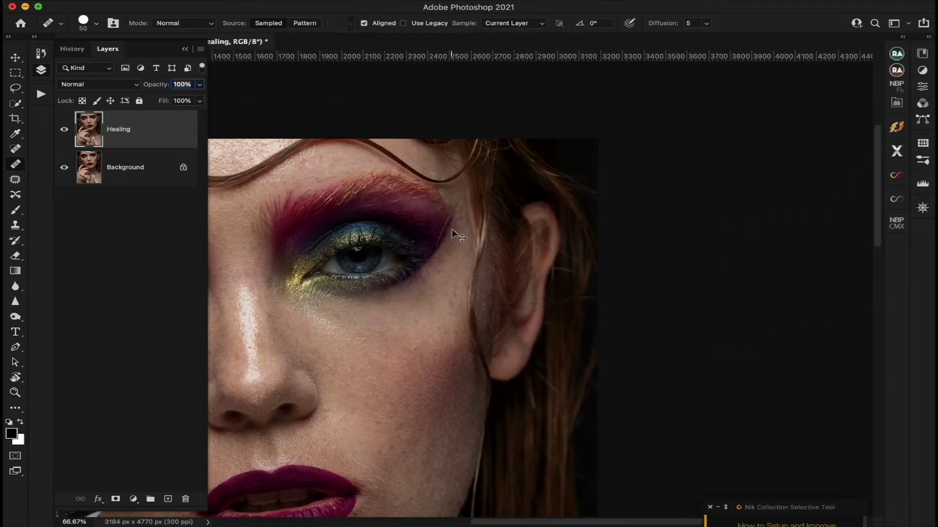
{"action": "scroll", "coordinate": [452, 229], "scroll_direction": "up", "scroll_amount": 3}
{"action": "scroll", "coordinate": [453, 229], "scroll_direction": "up", "scroll_amount": 3}
{"action": "key", "text": "bracketleft"}
{"action": "key", "text": "bracketleft"}
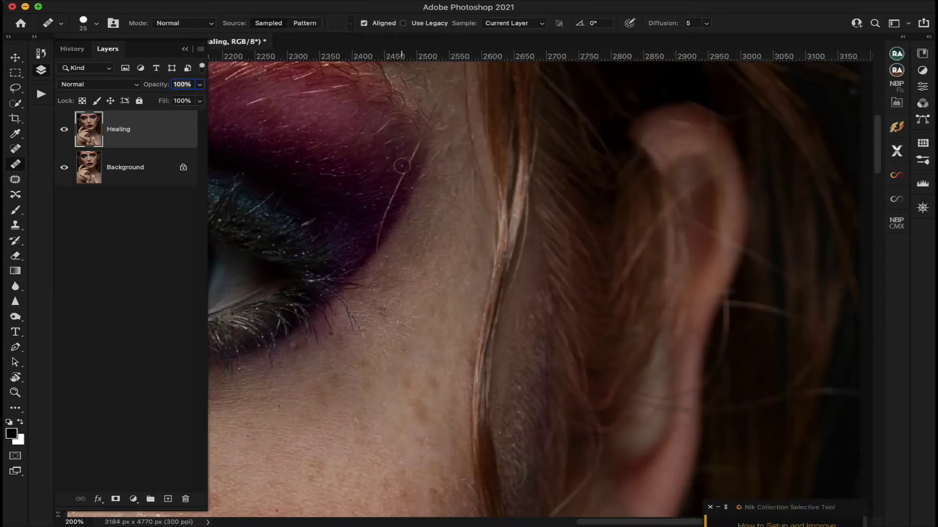
{"action": "left_click_drag", "start_coordinate": [391, 192], "coordinate": [373, 240]}
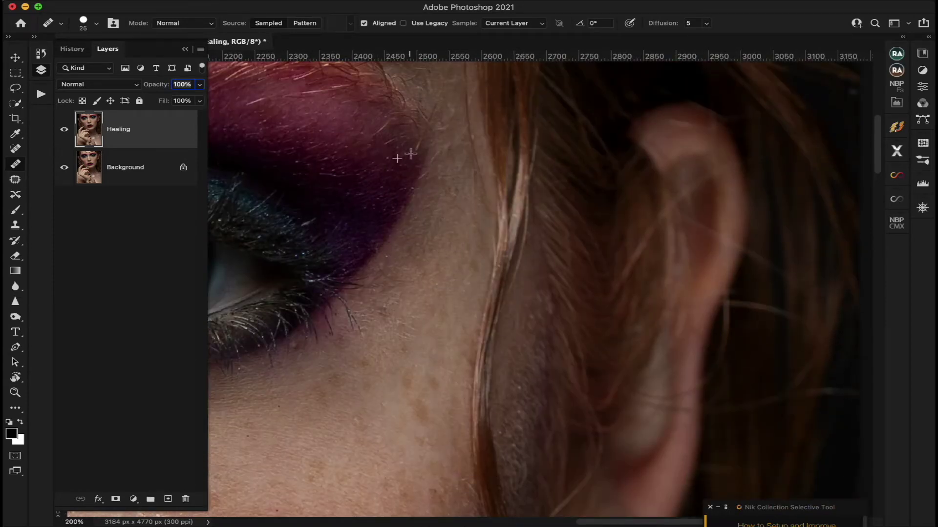
Pan around the lips, chin and fingers at 200% checking for remaining blemishes
{"action": "scroll", "coordinate": [371, 195], "scroll_direction": "down", "scroll_amount": 2}
{"action": "scroll", "coordinate": [406, 243], "scroll_direction": "down", "scroll_amount": 5}
{"action": "scroll", "coordinate": [406, 243], "scroll_direction": "left", "scroll_amount": 2}
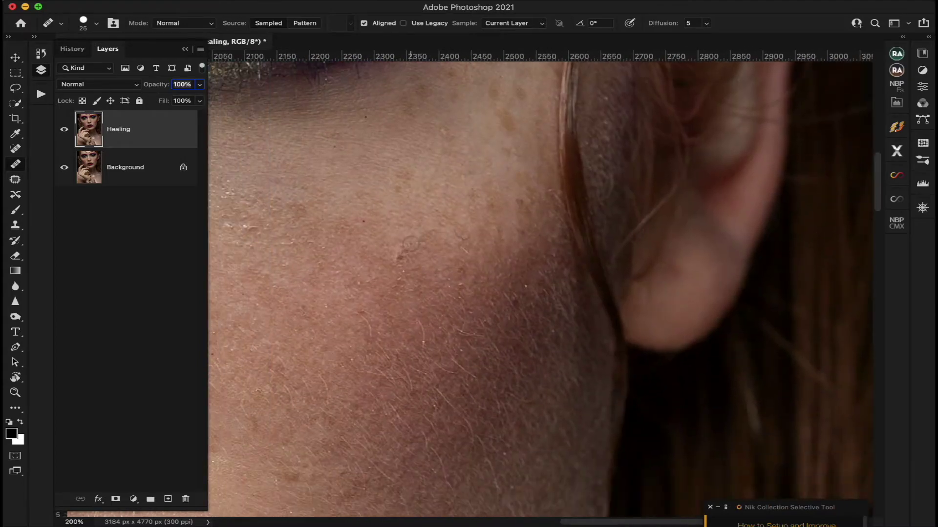
{"action": "scroll", "coordinate": [398, 254], "scroll_direction": "down", "scroll_amount": 3}
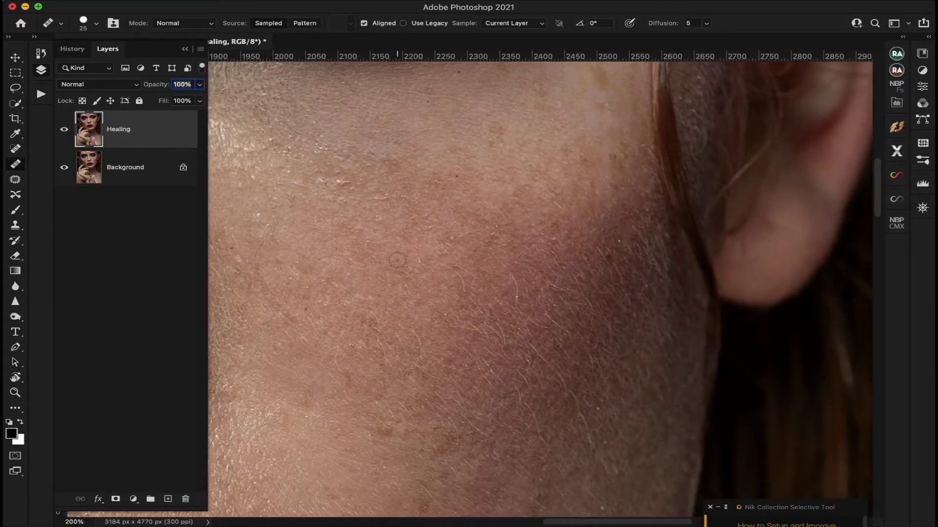
{"action": "scroll", "coordinate": [398, 254], "scroll_direction": "left", "scroll_amount": 3}
{"action": "scroll", "coordinate": [398, 254], "scroll_direction": "down", "scroll_amount": 5}
{"action": "scroll", "coordinate": [440, 273], "scroll_direction": "down", "scroll_amount": 4}
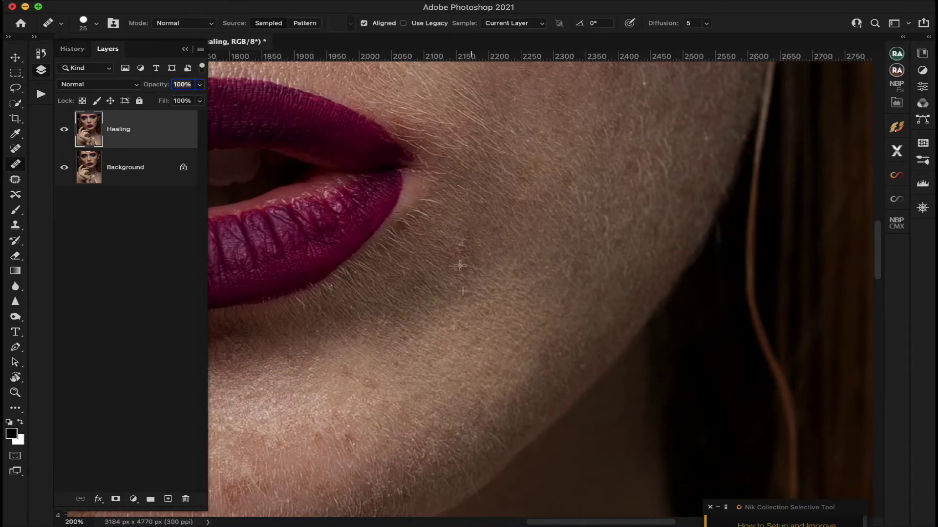
{"action": "scroll", "coordinate": [442, 274], "scroll_direction": "down", "scroll_amount": 4}
{"action": "scroll", "coordinate": [443, 274], "scroll_direction": "left", "scroll_amount": 5}
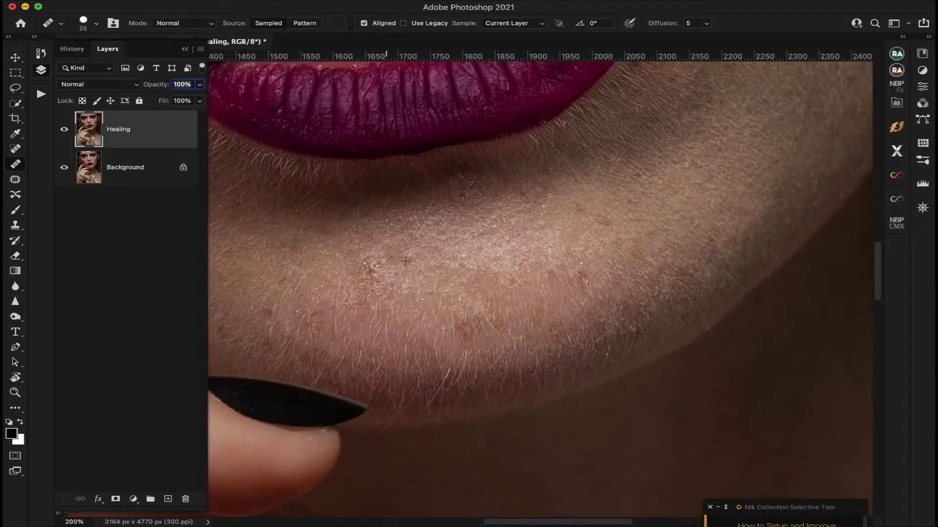
{"action": "scroll", "coordinate": [406, 261], "scroll_direction": "left", "scroll_amount": 4}
{"action": "scroll", "coordinate": [391, 269], "scroll_direction": "up", "scroll_amount": 4}
{"action": "scroll", "coordinate": [391, 268], "scroll_direction": "left", "scroll_amount": 2}
{"action": "scroll", "coordinate": [373, 279], "scroll_direction": "left", "scroll_amount": 3}
{"action": "scroll", "coordinate": [373, 279], "scroll_direction": "up", "scroll_amount": 2}
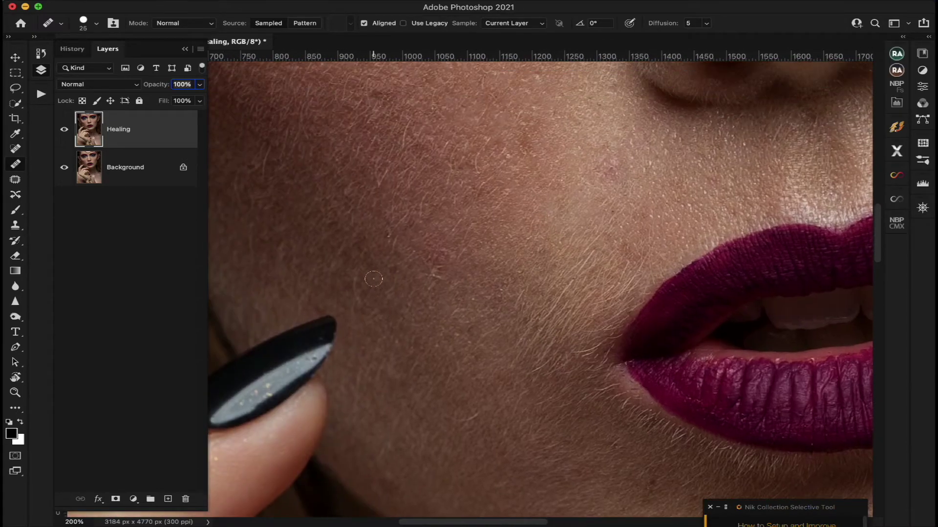
{"action": "scroll", "coordinate": [440, 283], "scroll_direction": "up", "scroll_amount": 4}
{"action": "scroll", "coordinate": [440, 283], "scroll_direction": "left", "scroll_amount": 3}
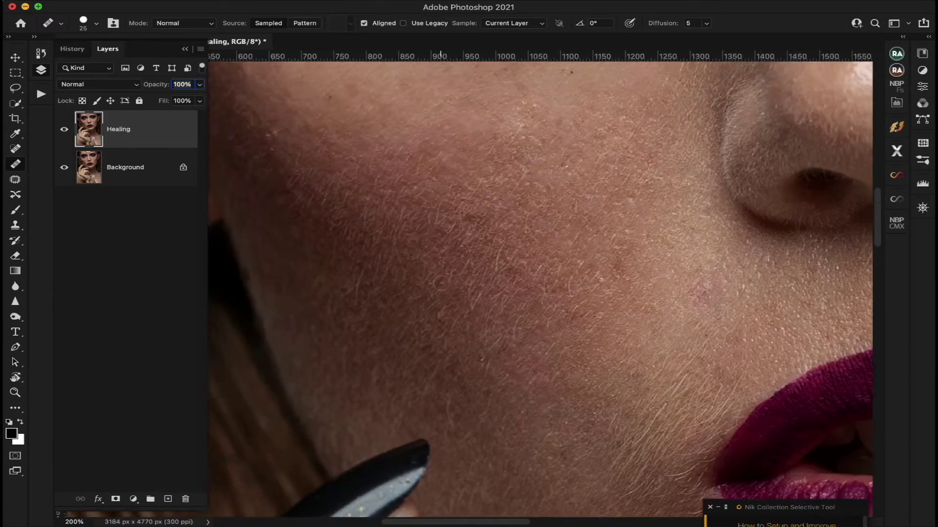
{"action": "scroll", "coordinate": [693, 340], "scroll_direction": "left", "scroll_amount": 1}
{"action": "scroll", "coordinate": [727, 307], "scroll_direction": "up", "scroll_amount": 5}
{"action": "scroll", "coordinate": [727, 307], "scroll_direction": "left", "scroll_amount": 3}
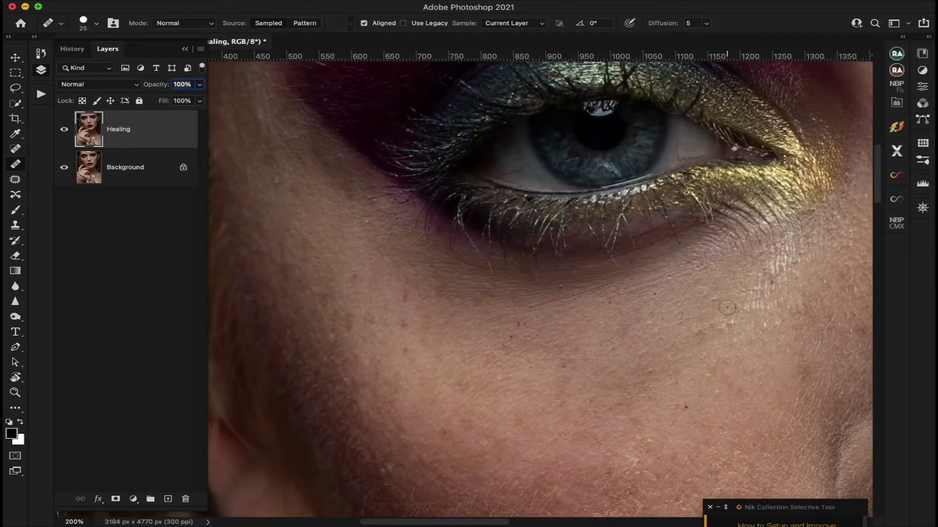
{"action": "scroll", "coordinate": [727, 308], "scroll_direction": "right", "scroll_amount": 2}
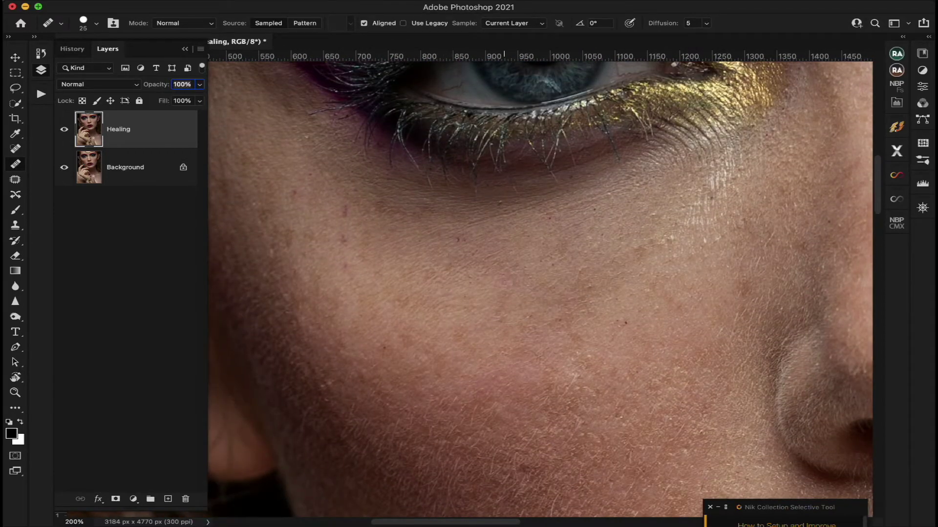
{"action": "scroll", "coordinate": [343, 206], "scroll_direction": "down", "scroll_amount": 2}
{"action": "scroll", "coordinate": [343, 207], "scroll_direction": "right", "scroll_amount": 2}
{"action": "scroll", "coordinate": [391, 254], "scroll_direction": "down", "scroll_amount": 3}
{"action": "scroll", "coordinate": [415, 274], "scroll_direction": "down", "scroll_amount": 5}
{"action": "scroll", "coordinate": [433, 296], "scroll_direction": "down", "scroll_amount": 5}
{"action": "scroll", "coordinate": [434, 296], "scroll_direction": "right", "scroll_amount": 10}
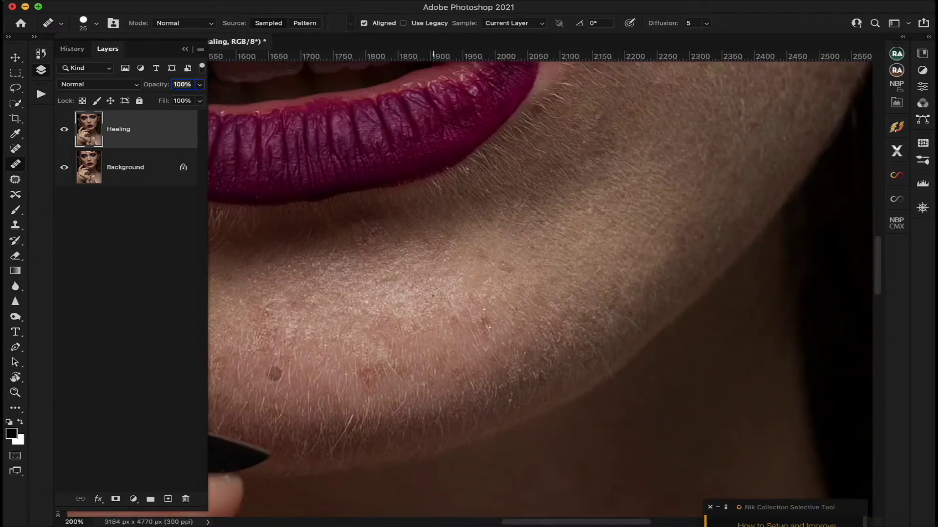
{"action": "scroll", "coordinate": [433, 295], "scroll_direction": "down", "scroll_amount": 5}
{"action": "scroll", "coordinate": [440, 313], "scroll_direction": "left", "scroll_amount": 5}
{"action": "scroll", "coordinate": [450, 327], "scroll_direction": "left", "scroll_amount": 5}
{"action": "scroll", "coordinate": [465, 348], "scroll_direction": "left", "scroll_amount": 4}
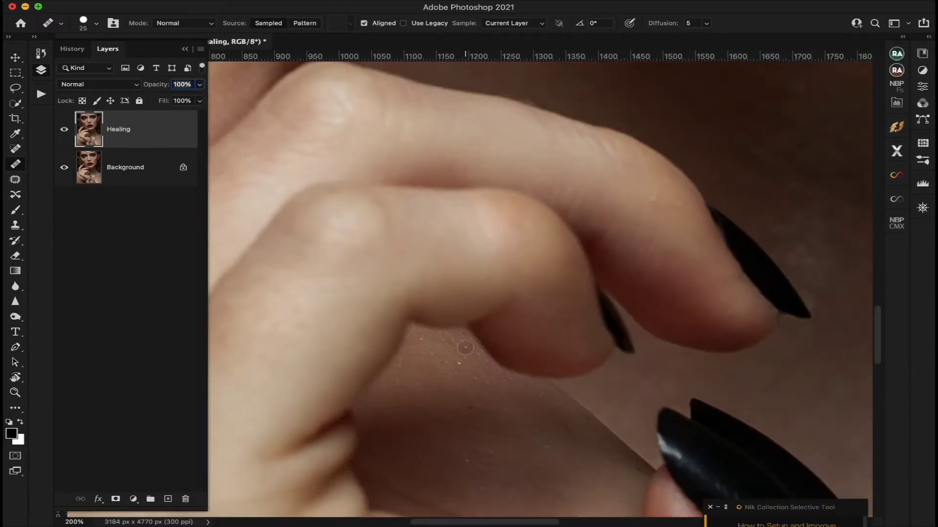
{"action": "scroll", "coordinate": [465, 347], "scroll_direction": "up", "scroll_amount": 10}
{"action": "scroll", "coordinate": [465, 345], "scroll_direction": "up", "scroll_amount": 10}
{"action": "scroll", "coordinate": [464, 345], "scroll_direction": "left", "scroll_amount": 5}
{"action": "scroll", "coordinate": [456, 341], "scroll_direction": "up", "scroll_amount": 1}
{"action": "scroll", "coordinate": [456, 341], "scroll_direction": "left", "scroll_amount": 1}
{"action": "key", "text": "shift+j"}
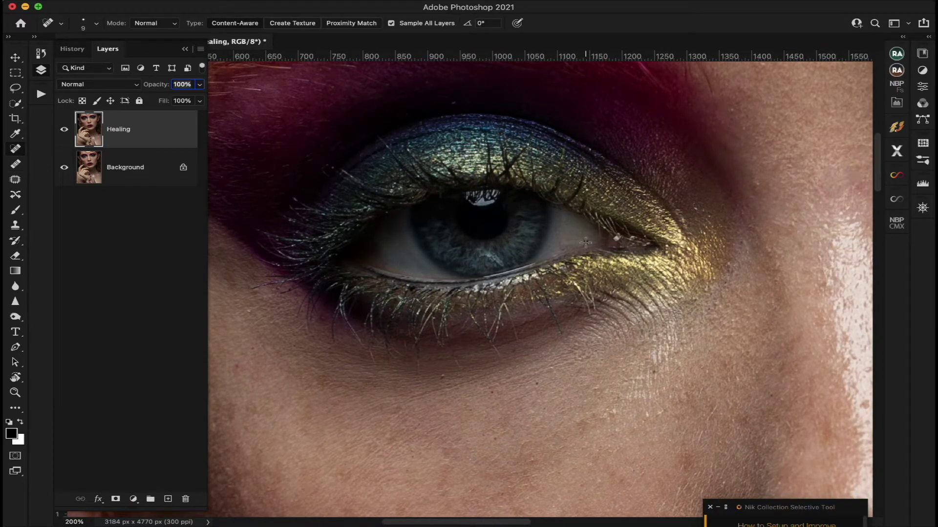
Spot-heal small spots around both eyes and the under-eye skin, then fit the portrait on screen
{"action": "scroll", "coordinate": [390, 251], "scroll_direction": "right", "scroll_amount": 7}
{"action": "scroll", "coordinate": [469, 252], "scroll_direction": "right", "scroll_amount": 7}
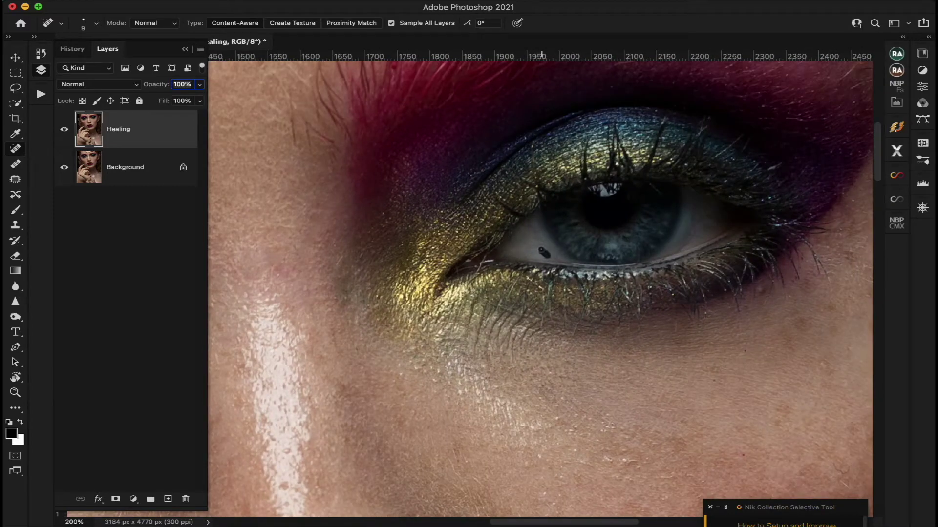
{"action": "scroll", "coordinate": [541, 252], "scroll_direction": "right", "scroll_amount": 3}
{"action": "scroll", "coordinate": [541, 251], "scroll_direction": "left", "scroll_amount": 5}
{"action": "scroll", "coordinate": [541, 251], "scroll_direction": "down", "scroll_amount": 1}
{"action": "scroll", "coordinate": [554, 214], "scroll_direction": "left", "scroll_amount": 7}
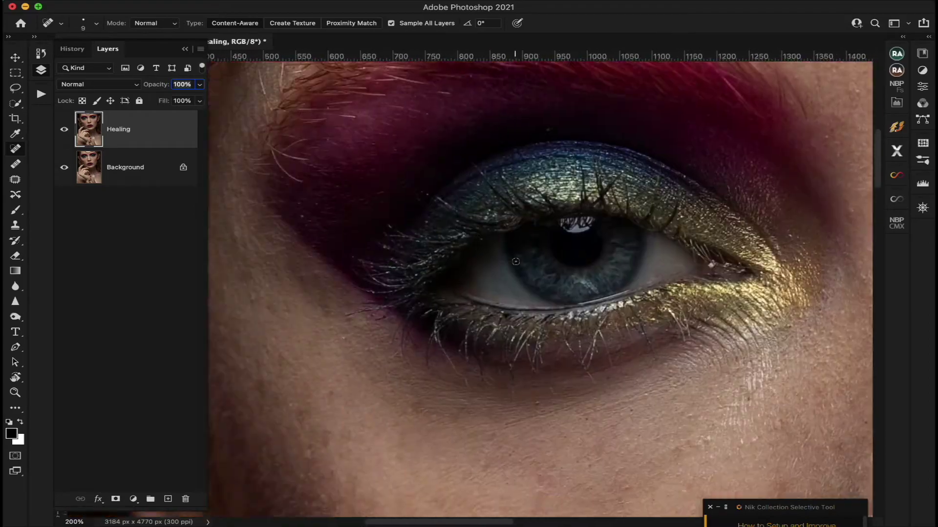
{"action": "scroll", "coordinate": [554, 213], "scroll_direction": "up", "scroll_amount": 2}
{"action": "scroll", "coordinate": [553, 213], "scroll_direction": "up", "scroll_amount": 5}
{"action": "scroll", "coordinate": [636, 218], "scroll_direction": "down", "scroll_amount": 8}
{"action": "scroll", "coordinate": [475, 246], "scroll_direction": "down", "scroll_amount": 1}
{"action": "scroll", "coordinate": [476, 245], "scroll_direction": "left", "scroll_amount": 1}
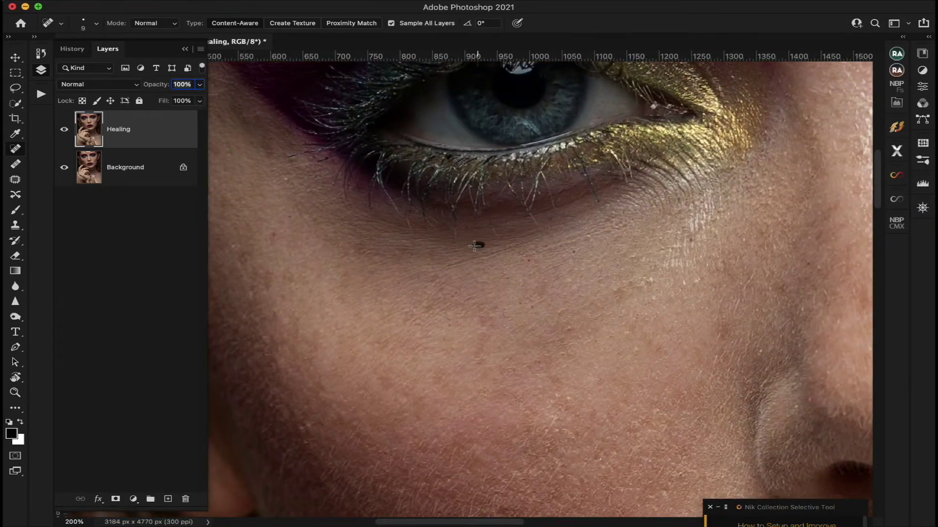
{"action": "scroll", "coordinate": [529, 307], "scroll_direction": "down", "scroll_amount": 2}
{"action": "scroll", "coordinate": [528, 306], "scroll_direction": "down", "scroll_amount": 10}
{"action": "scroll", "coordinate": [529, 306], "scroll_direction": "down", "scroll_amount": 3}
{"action": "key", "text": "super+0"}
{"action": "left_click", "coordinate": [201, 49]}
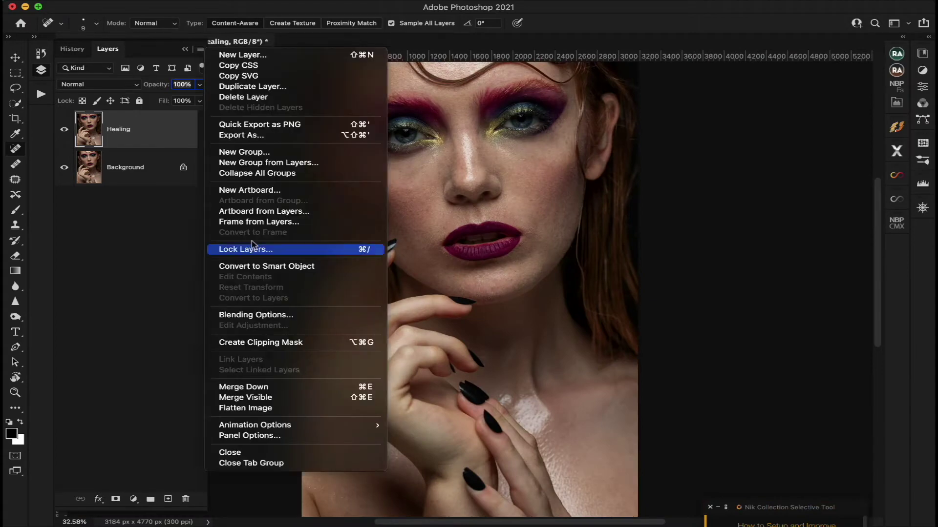
Delete the Healing layer and run the Skin Retouch Pro (Mid Length) action
{"action": "left_click", "coordinate": [239, 95]}
{"action": "left_click", "coordinate": [897, 55]}
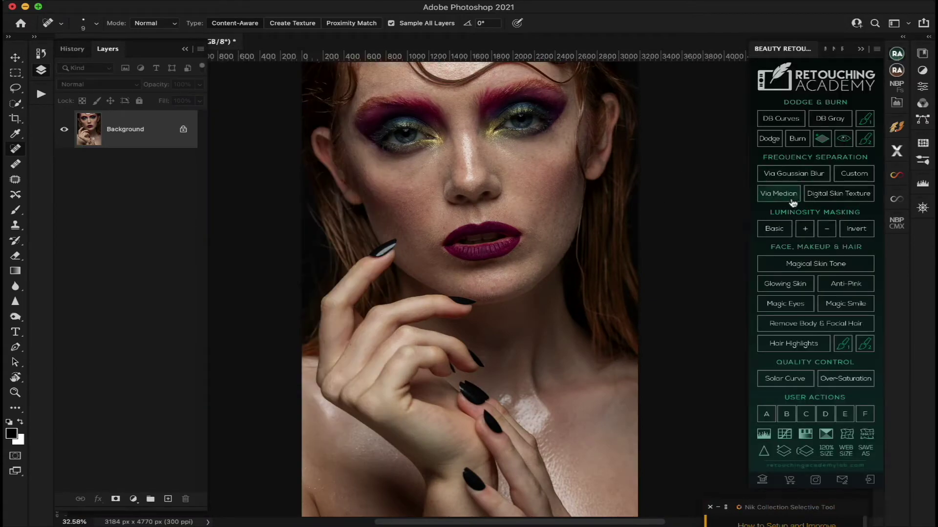
{"action": "left_click", "coordinate": [898, 55]}
{"action": "left_click", "coordinate": [41, 93]}
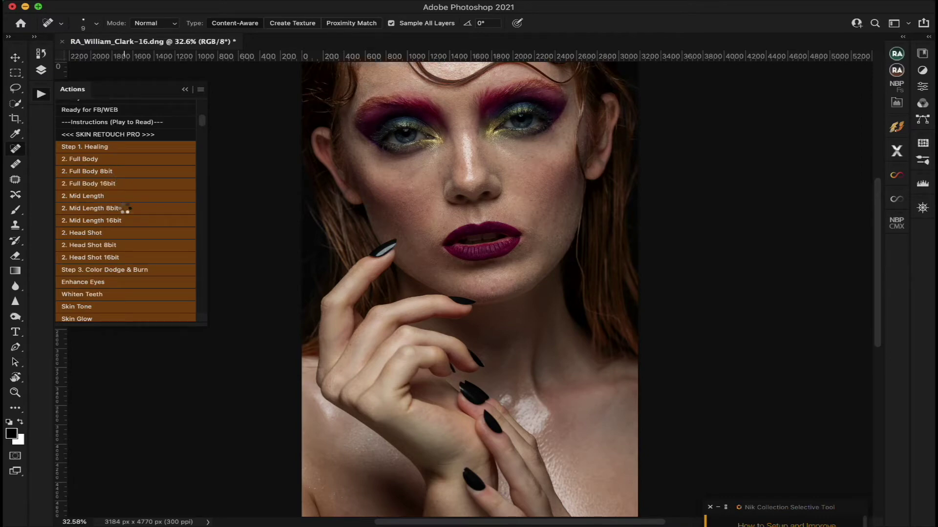
{"action": "key", "text": "Return"}
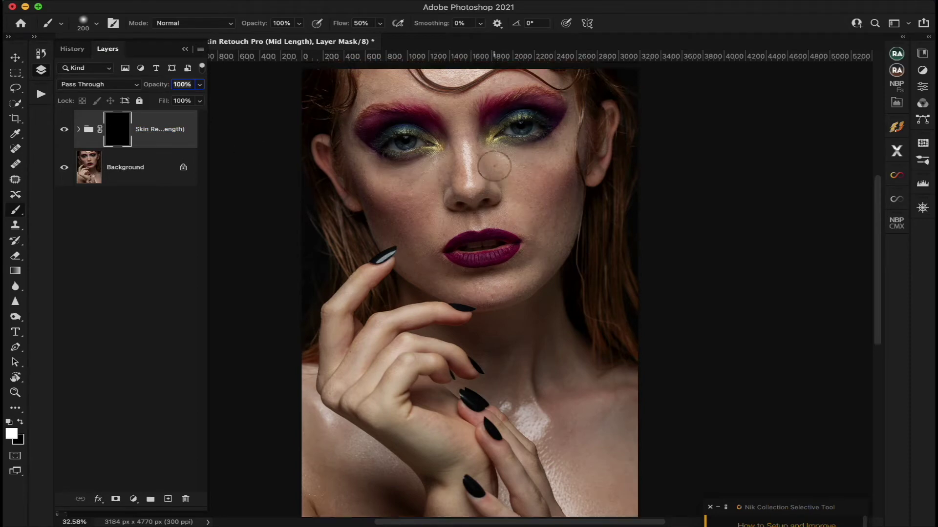
Paint skin smoothing onto the cheek and upper lip through the retouch mask
{"action": "scroll", "coordinate": [533, 226], "scroll_direction": "up", "scroll_amount": 5}
{"action": "scroll", "coordinate": [533, 225], "scroll_direction": "up", "scroll_amount": 3}
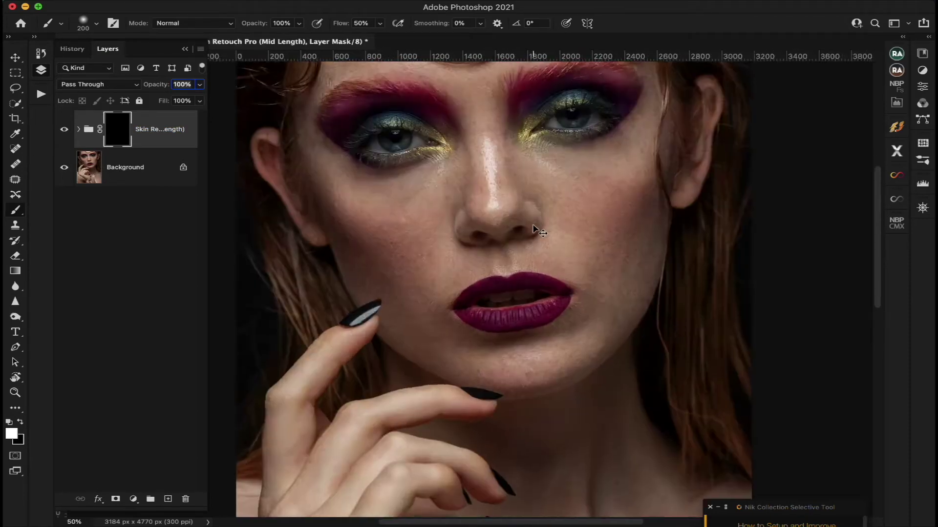
{"action": "scroll", "coordinate": [561, 234], "scroll_direction": "up", "scroll_amount": 3}
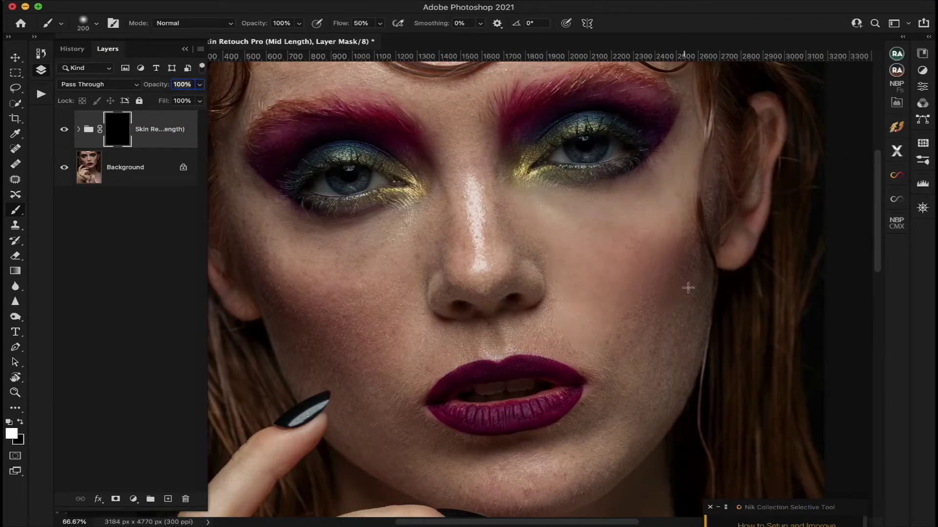
{"action": "scroll", "coordinate": [691, 324], "scroll_direction": "up", "scroll_amount": 3}
{"action": "scroll", "coordinate": [690, 324], "scroll_direction": "left", "scroll_amount": 3}
{"action": "mouse_move", "coordinate": [404, 387]}
{"action": "left_mouse_down"}
{"action": "mouse_move", "coordinate": [494, 386]}
{"action": "mouse_move", "coordinate": [571, 402]}
{"action": "left_mouse_up"}
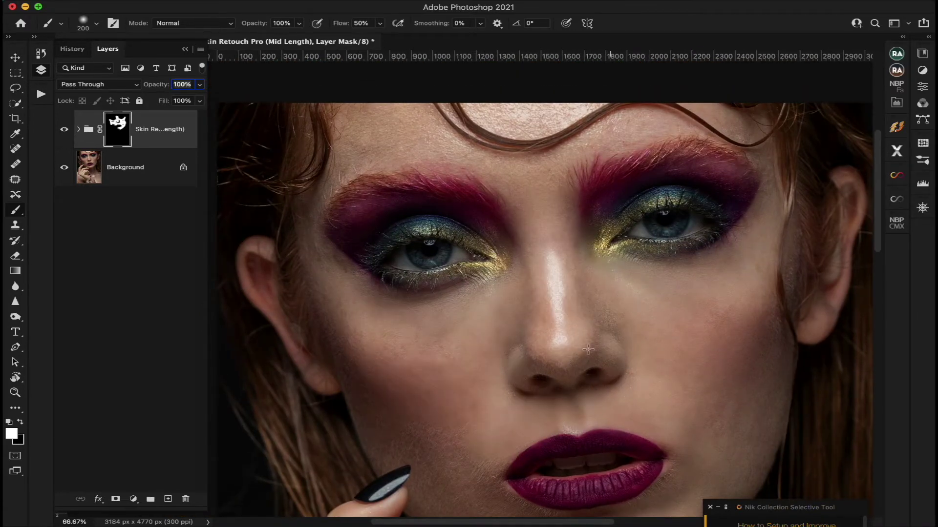
Extend the smoothing over neck and hands, then view the skin retouch mask alone
{"action": "scroll", "coordinate": [609, 353], "scroll_direction": "up", "scroll_amount": 3}
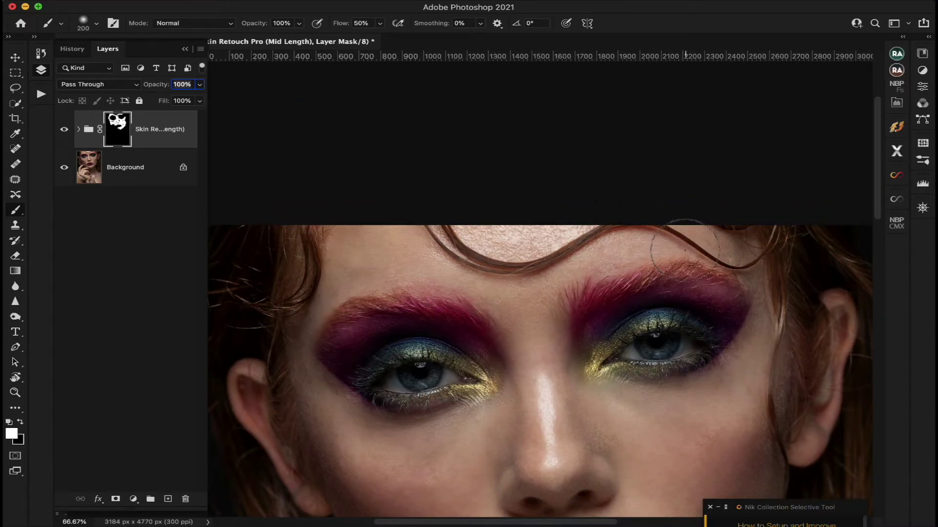
{"action": "scroll", "coordinate": [685, 251], "scroll_direction": "up", "scroll_amount": 1}
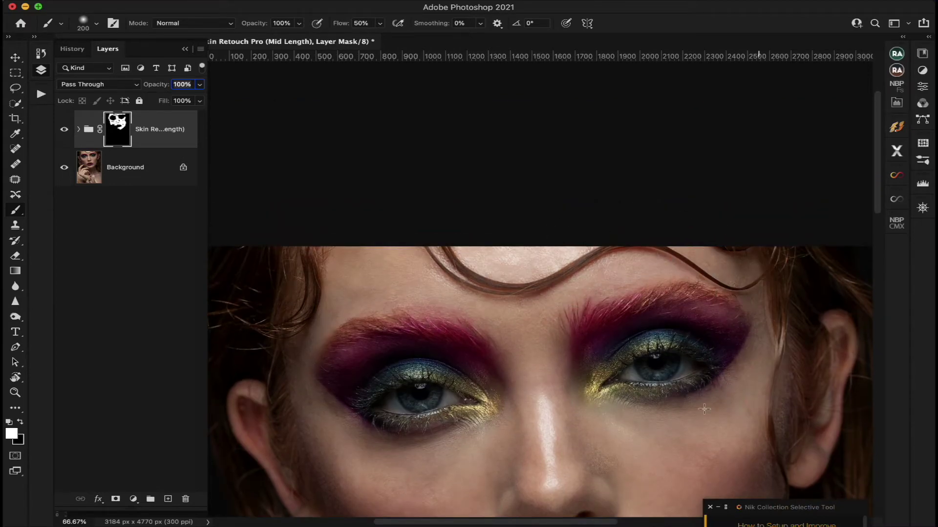
{"action": "scroll", "coordinate": [738, 372], "scroll_direction": "down", "scroll_amount": 8}
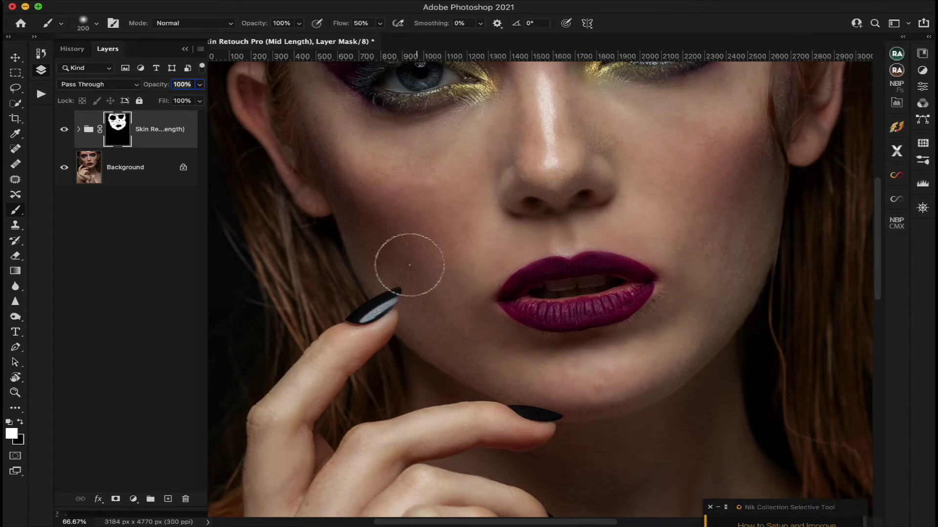
{"action": "scroll", "coordinate": [433, 276], "scroll_direction": "down", "scroll_amount": 6}
{"action": "scroll", "coordinate": [446, 230], "scroll_direction": "down", "scroll_amount": 4}
{"action": "scroll", "coordinate": [429, 241], "scroll_direction": "left", "scroll_amount": 3}
{"action": "scroll", "coordinate": [442, 237], "scroll_direction": "up", "scroll_amount": 3}
{"action": "scroll", "coordinate": [465, 231], "scroll_direction": "up", "scroll_amount": 3}
{"action": "scroll", "coordinate": [454, 396], "scroll_direction": "down", "scroll_amount": 4}
{"action": "scroll", "coordinate": [455, 397], "scroll_direction": "right", "scroll_amount": 4}
{"action": "scroll", "coordinate": [455, 397], "scroll_direction": "down", "scroll_amount": 2}
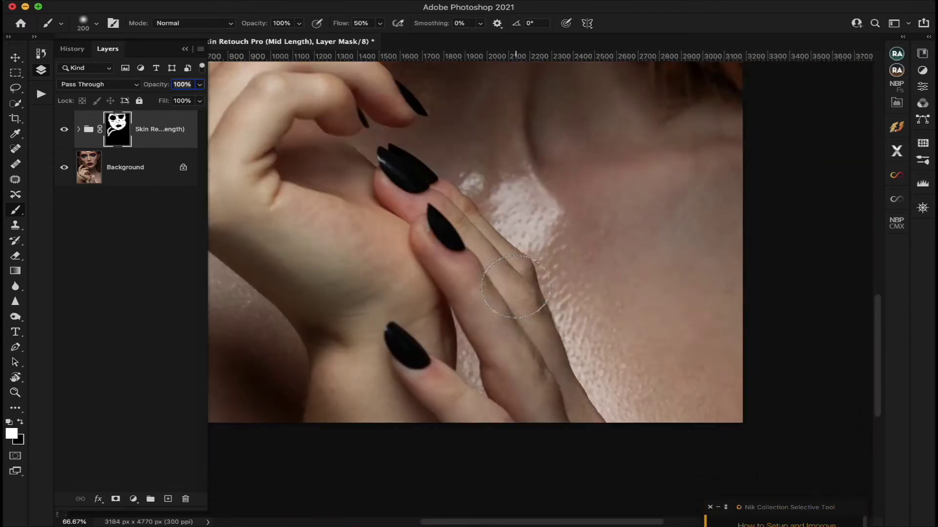
{"action": "scroll", "coordinate": [523, 282], "scroll_direction": "up", "scroll_amount": 15}
{"action": "scroll", "coordinate": [367, 245], "scroll_direction": "left", "scroll_amount": 5}
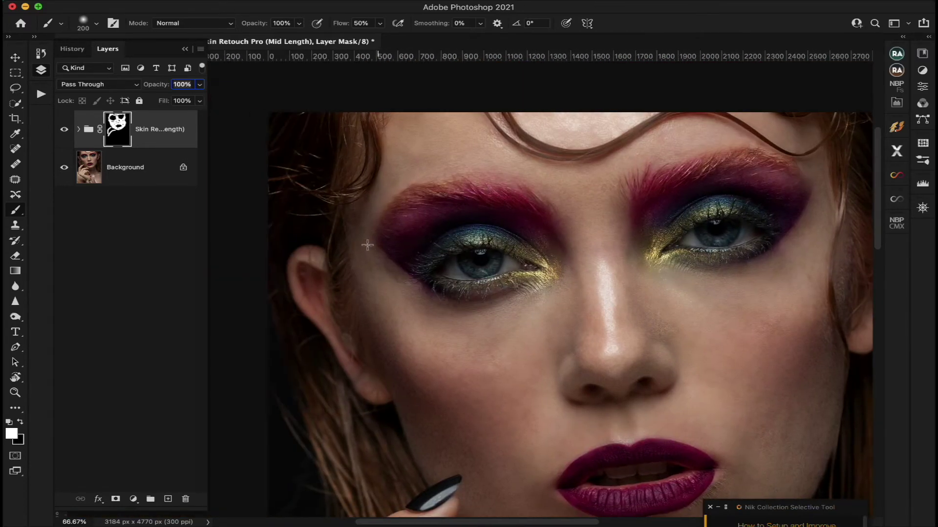
{"action": "left_click", "coordinate": [117, 129], "text": "alt"}
{"action": "scroll", "coordinate": [540, 184], "scroll_direction": "down", "scroll_amount": 3}
{"action": "scroll", "coordinate": [541, 184], "scroll_direction": "right", "scroll_amount": 3}
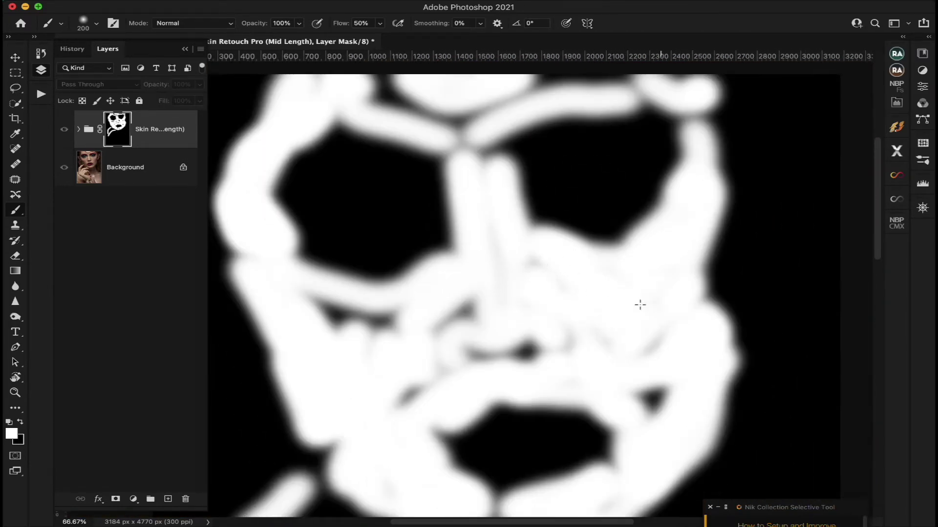
{"action": "scroll", "coordinate": [415, 342], "scroll_direction": "down", "scroll_amount": 2}
{"action": "scroll", "coordinate": [436, 356], "scroll_direction": "down", "scroll_amount": 2}
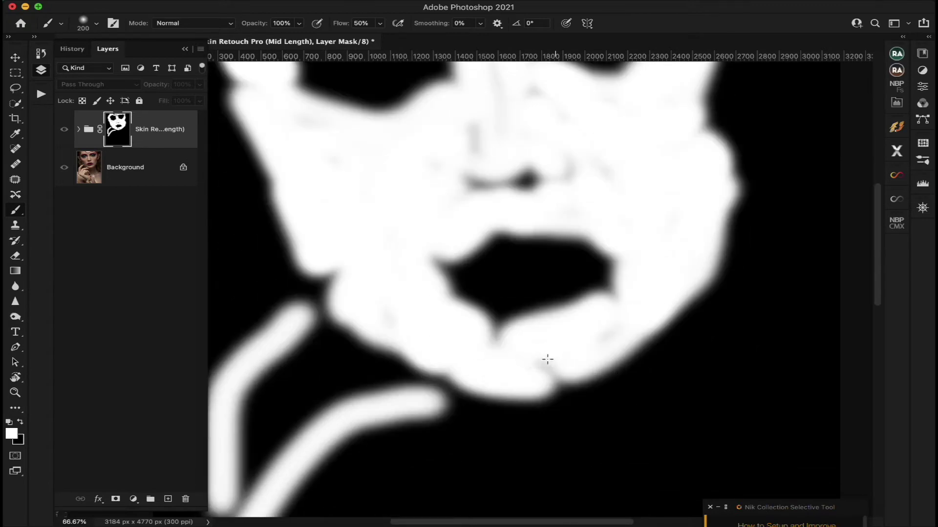
{"action": "scroll", "coordinate": [440, 286], "scroll_direction": "up", "scroll_amount": 2}
{"action": "scroll", "coordinate": [391, 287], "scroll_direction": "up", "scroll_amount": 2}
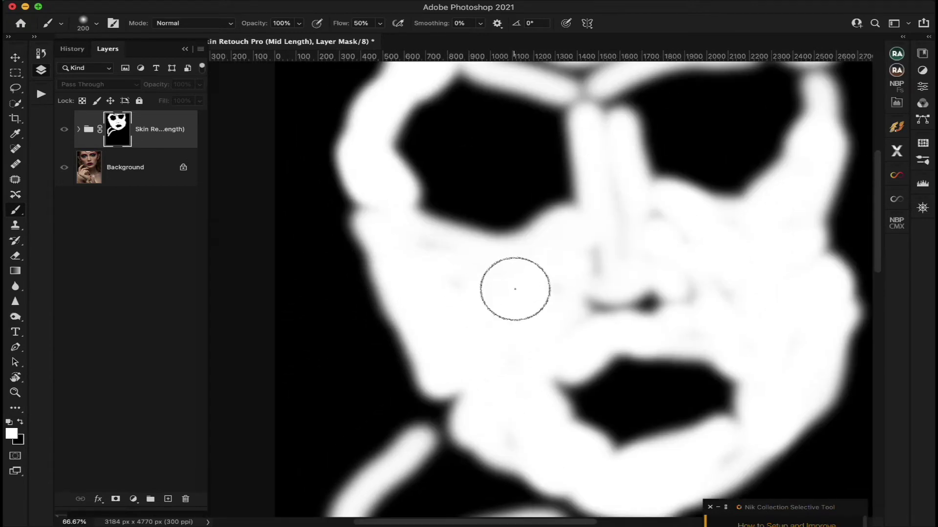
{"action": "scroll", "coordinate": [512, 287], "scroll_direction": "right", "scroll_amount": 2}
{"action": "left_click", "coordinate": [117, 129], "text": "alt"}
{"action": "scroll", "coordinate": [502, 199], "scroll_direction": "up", "scroll_amount": 3}
{"action": "scroll", "coordinate": [502, 198], "scroll_direction": "left", "scroll_amount": 2}
{"action": "scroll", "coordinate": [496, 198], "scroll_direction": "down", "scroll_amount": 1}
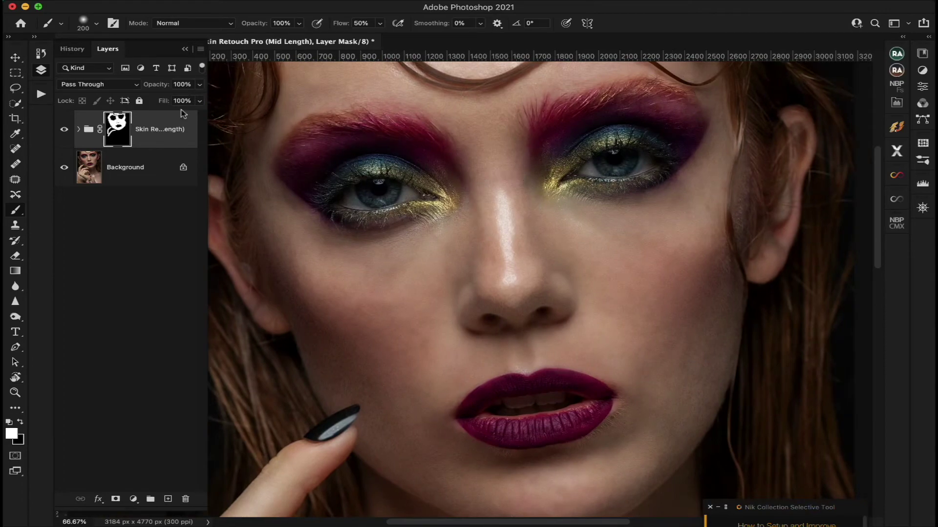
{"action": "scroll", "coordinate": [377, 194], "scroll_direction": "up", "scroll_amount": 1}
{"action": "scroll", "coordinate": [356, 191], "scroll_direction": "up", "scroll_amount": 1}
{"action": "scroll", "coordinate": [357, 191], "scroll_direction": "left", "scroll_amount": 1}
Set the Skin Retouch group to 55% opacity, recentre on the lips, and show the MUA Retouch panel
{"action": "left_click", "coordinate": [200, 84]}
{"action": "left_click_drag", "start_coordinate": [199, 100], "coordinate": [178, 101]}
{"action": "scroll", "coordinate": [607, 247], "scroll_direction": "down", "scroll_amount": 3}
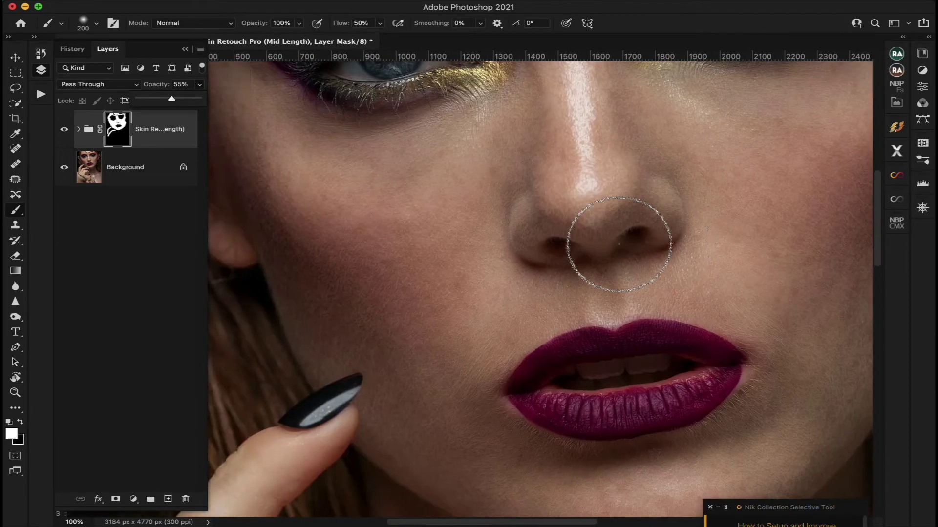
{"action": "scroll", "coordinate": [619, 247], "scroll_direction": "up", "scroll_amount": 2}
{"action": "scroll", "coordinate": [617, 236], "scroll_direction": "up", "scroll_amount": 2}
{"action": "scroll", "coordinate": [617, 236], "scroll_direction": "right", "scroll_amount": 2}
{"action": "scroll", "coordinate": [619, 244], "scroll_direction": "down", "scroll_amount": 5}
{"action": "scroll", "coordinate": [619, 245], "scroll_direction": "up", "scroll_amount": 5}
{"action": "scroll", "coordinate": [619, 244], "scroll_direction": "right", "scroll_amount": 1}
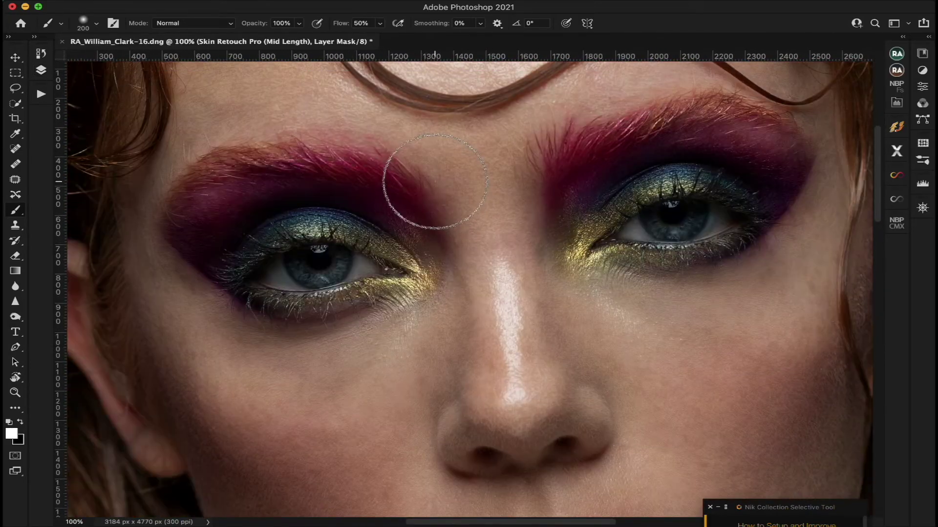
{"action": "left_click_drag", "start_coordinate": [434, 182], "coordinate": [509, 379]}
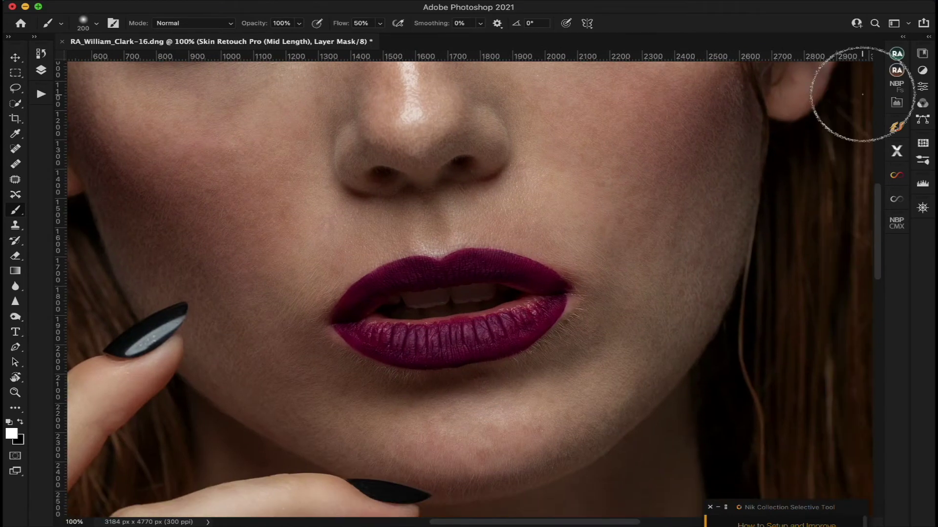
{"action": "left_click", "coordinate": [891, 152]}
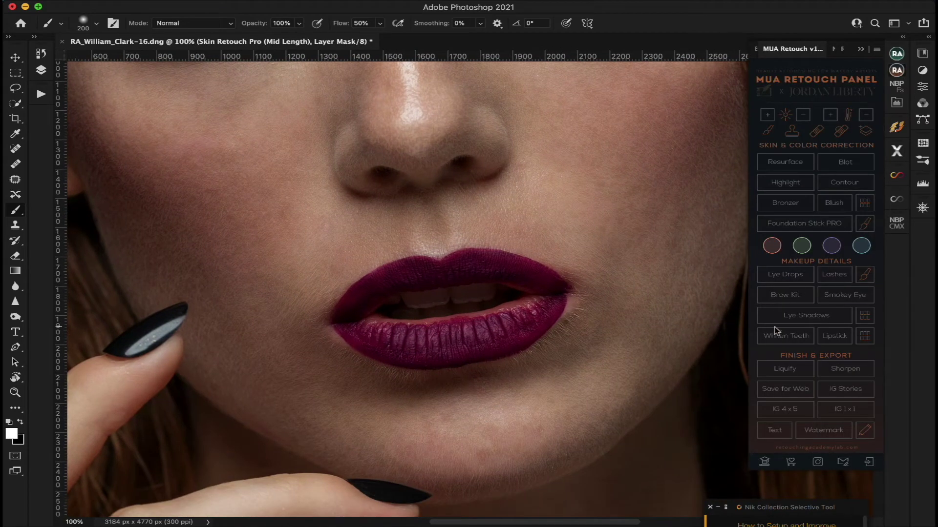
Create a Lipstick group with the purple sampled from the model's lips, then collapse it
{"action": "left_click", "coordinate": [839, 336]}
{"action": "left_click", "coordinate": [865, 337]}
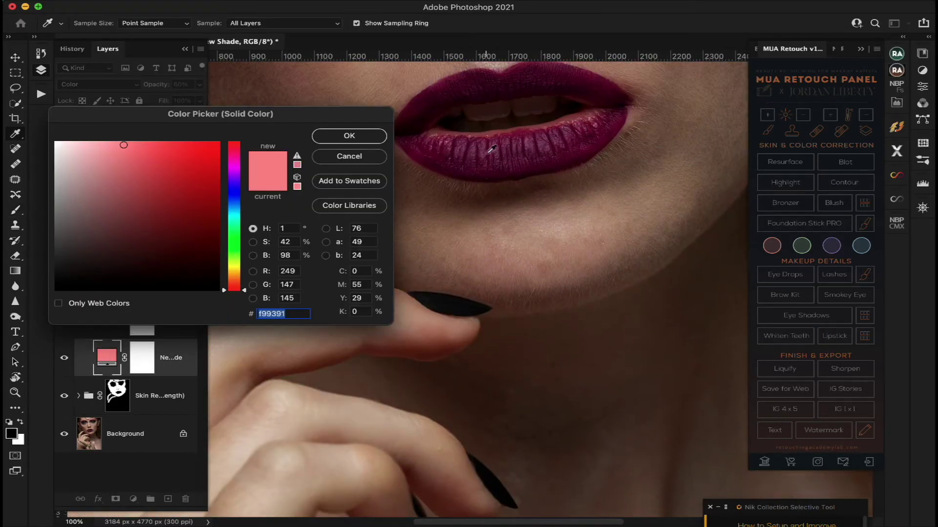
{"action": "left_click", "coordinate": [487, 148]}
{"action": "left_click", "coordinate": [346, 138]}
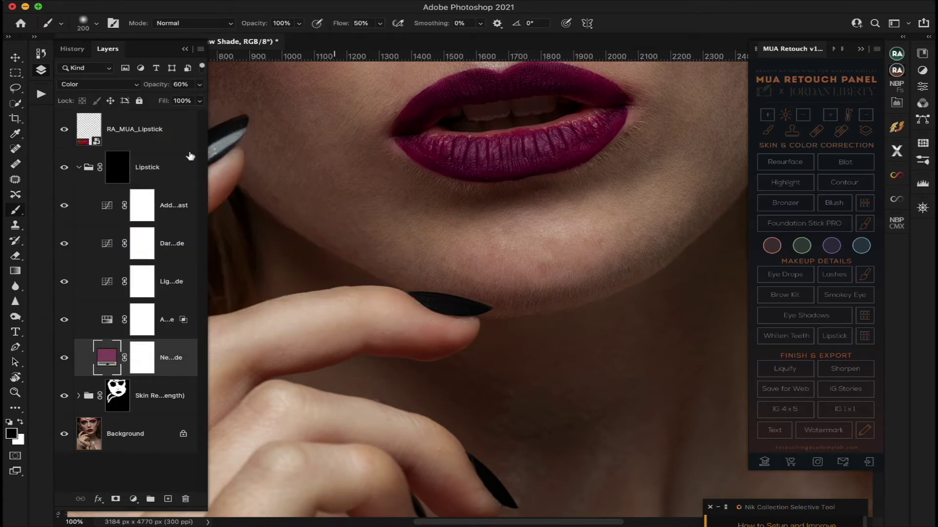
{"action": "left_click", "coordinate": [79, 168]}
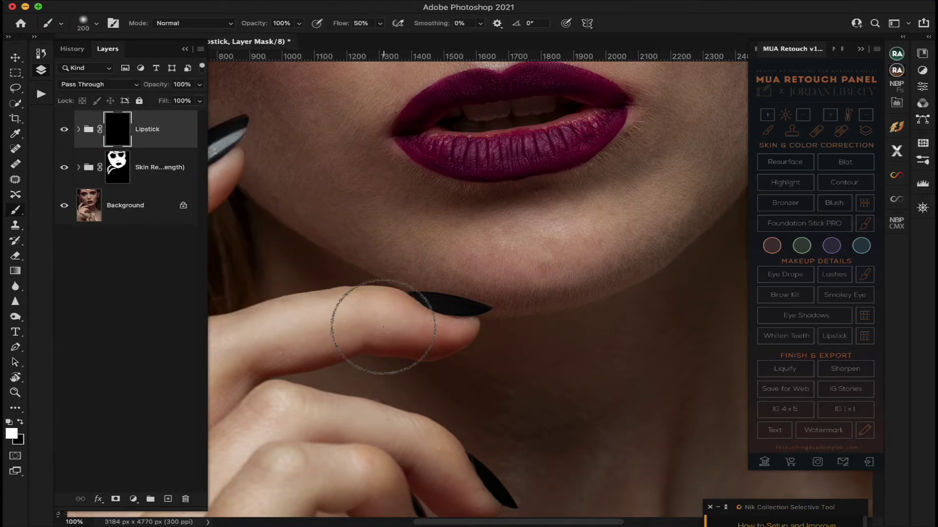
Paint the plum shade over both lips and drop the Lipstick group to about 23% opacity
{"action": "key", "text": "bracketleft"}
{"action": "key", "text": "bracketleft"}
{"action": "key", "text": "bracketleft"}
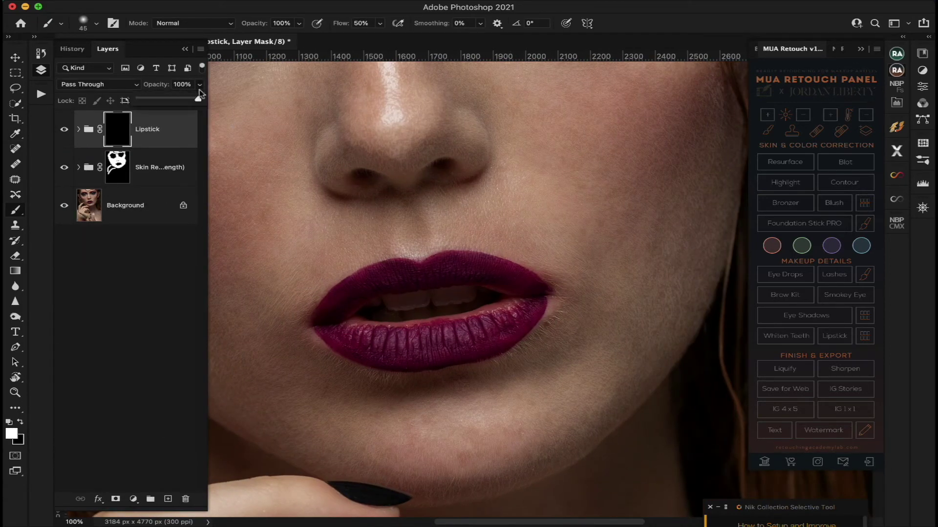
{"action": "mouse_move", "coordinate": [517, 305]}
{"action": "left_mouse_down"}
{"action": "mouse_move", "coordinate": [371, 325]}
{"action": "mouse_move", "coordinate": [444, 350]}
{"action": "mouse_move", "coordinate": [537, 315]}
{"action": "mouse_move", "coordinate": [415, 365]}
{"action": "left_mouse_up"}
{"action": "left_click_drag", "start_coordinate": [323, 328], "coordinate": [505, 307]}
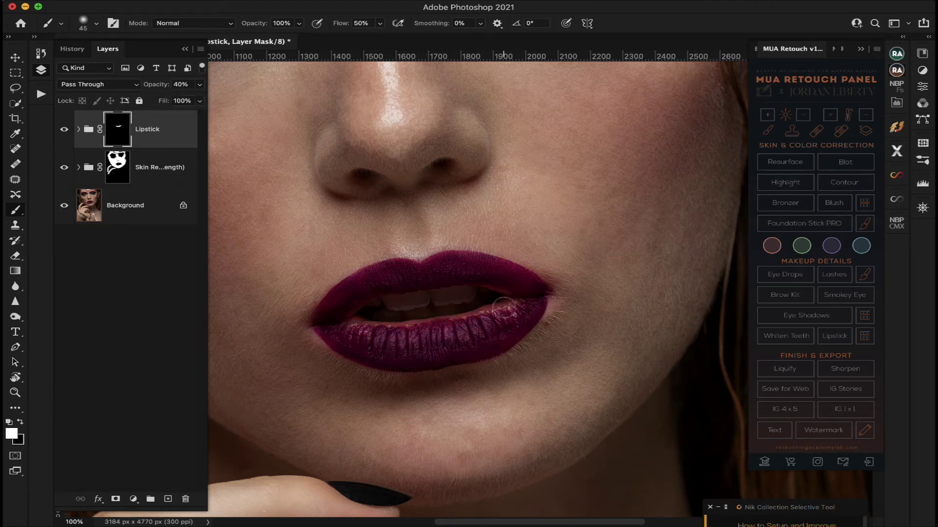
{"action": "mouse_move", "coordinate": [326, 317]}
{"action": "left_mouse_down"}
{"action": "mouse_move", "coordinate": [430, 262]}
{"action": "mouse_move", "coordinate": [504, 267]}
{"action": "left_mouse_up"}
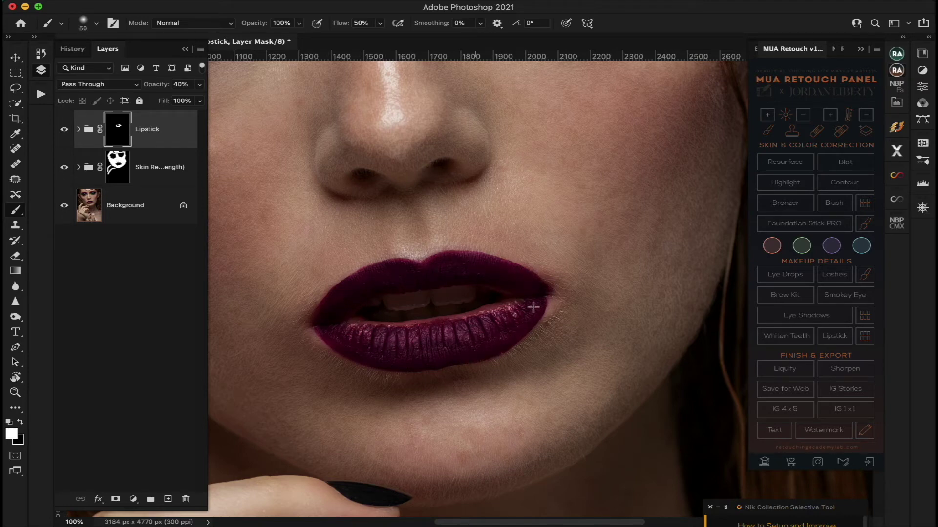
{"action": "left_click_drag", "start_coordinate": [202, 87], "coordinate": [153, 101]}
{"action": "scroll", "coordinate": [431, 182], "scroll_direction": "up", "scroll_amount": 10}
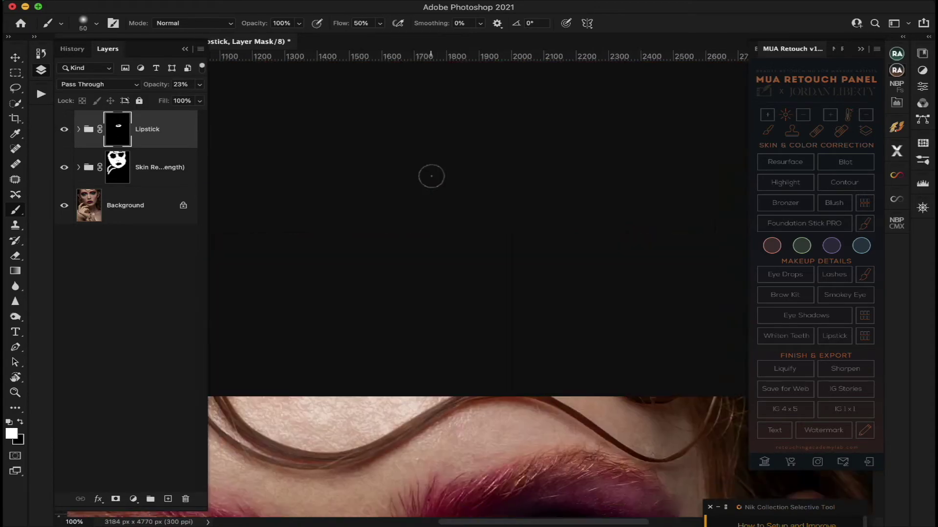
Toggle the lipstick layer's visibility to compare the portrait before and after retouching
{"action": "scroll", "coordinate": [431, 177], "scroll_direction": "down", "scroll_amount": 10}
{"action": "scroll", "coordinate": [628, 239], "scroll_direction": "up", "scroll_amount": 11}
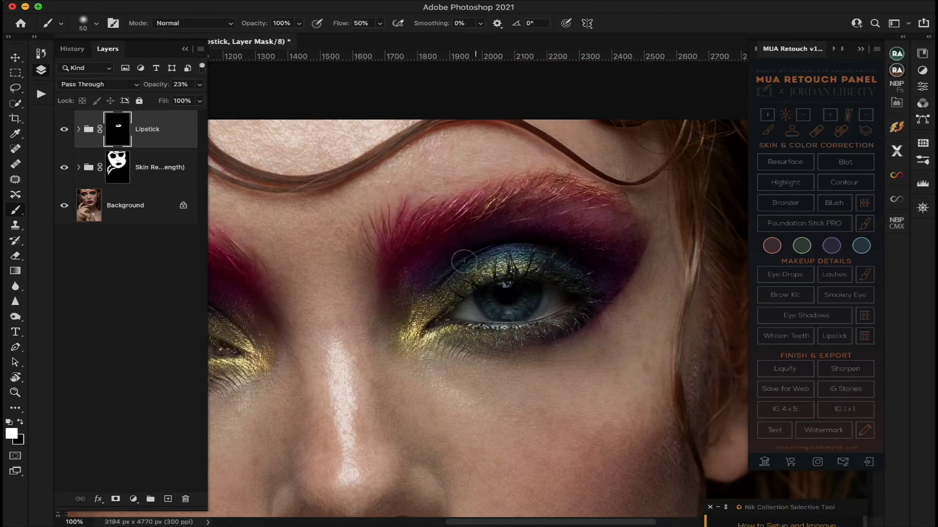
{"action": "scroll", "coordinate": [602, 250], "scroll_direction": "left", "scroll_amount": 5}
{"action": "scroll", "coordinate": [635, 283], "scroll_direction": "left", "scroll_amount": 5}
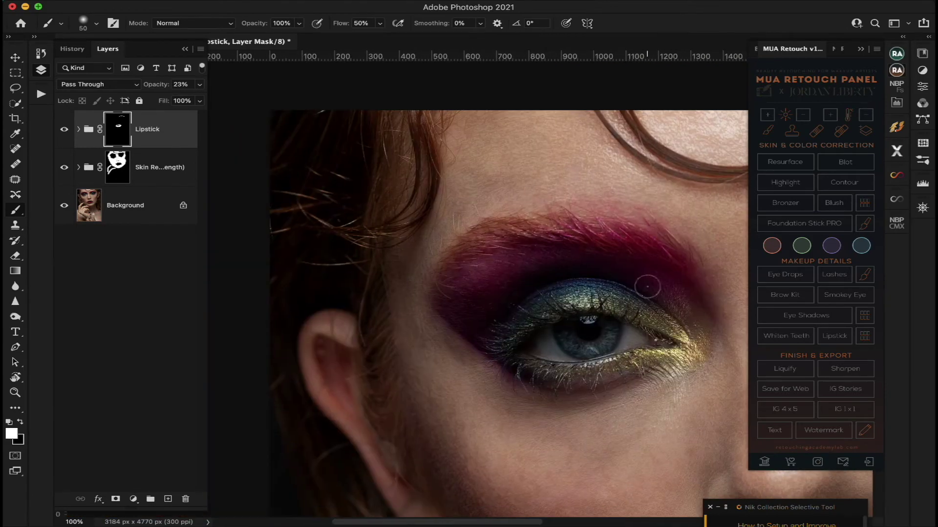
{"action": "scroll", "coordinate": [537, 305], "scroll_direction": "right", "scroll_amount": 3}
{"action": "scroll", "coordinate": [537, 305], "scroll_direction": "right", "scroll_amount": 2}
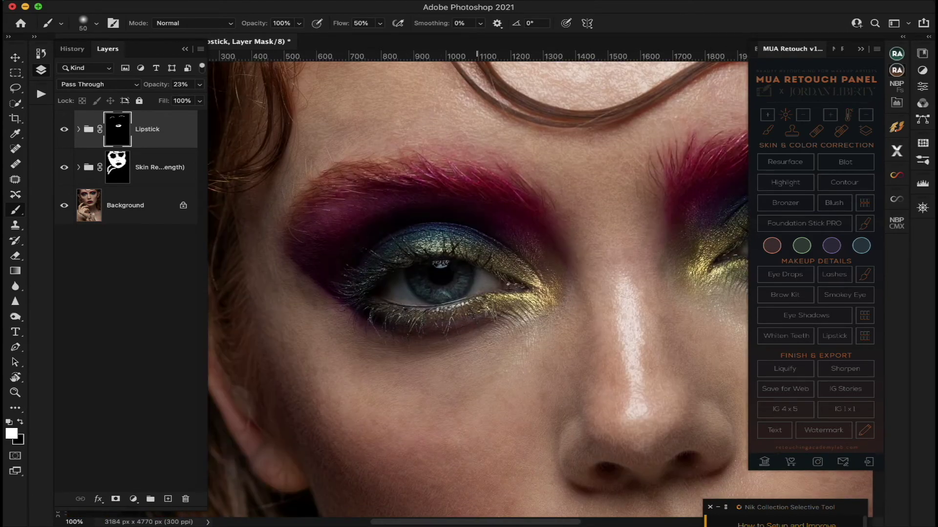
{"action": "scroll", "coordinate": [537, 305], "scroll_direction": "right", "scroll_amount": 2}
{"action": "scroll", "coordinate": [538, 305], "scroll_direction": "down", "scroll_amount": 1}
{"action": "scroll", "coordinate": [479, 293], "scroll_direction": "right", "scroll_amount": 1}
{"action": "scroll", "coordinate": [479, 293], "scroll_direction": "right", "scroll_amount": 5}
{"action": "scroll", "coordinate": [478, 293], "scroll_direction": "left", "scroll_amount": 5}
{"action": "left_click", "coordinate": [64, 129]}
{"action": "scroll", "coordinate": [215, 146], "scroll_direction": "left", "scroll_amount": 4}
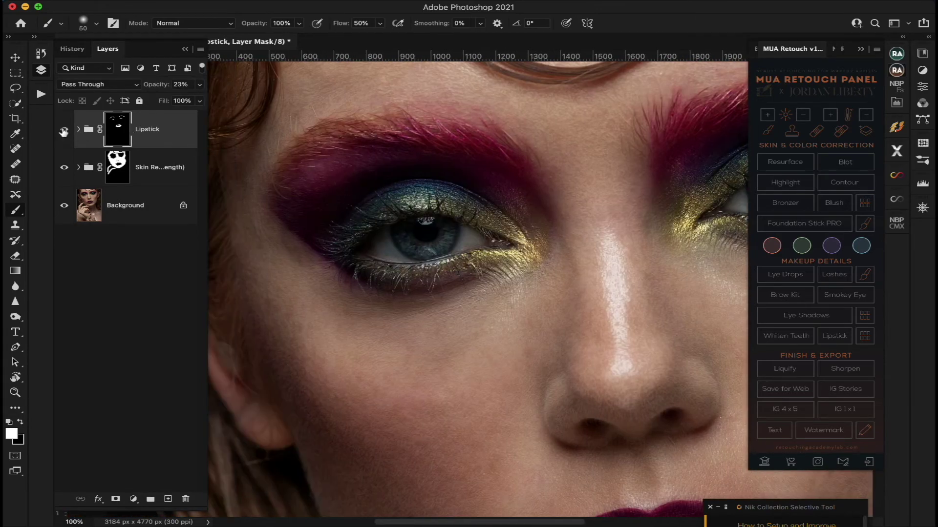
{"action": "scroll", "coordinate": [366, 245], "scroll_direction": "down", "scroll_amount": 4}
{"action": "scroll", "coordinate": [366, 244], "scroll_direction": "right", "scroll_amount": 4}
{"action": "scroll", "coordinate": [366, 244], "scroll_direction": "up", "scroll_amount": 2}
{"action": "scroll", "coordinate": [366, 244], "scroll_direction": "left", "scroll_amount": 2}
{"action": "left_click", "coordinate": [64, 131]}
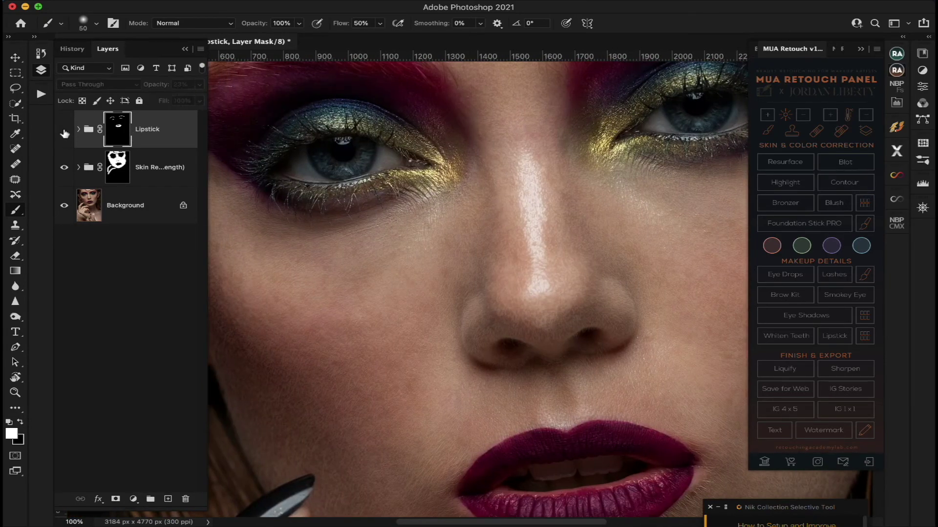
Group the lipstick and skin retouch layers into a visible Group 1
{"action": "scroll", "coordinate": [323, 173], "scroll_direction": "up", "scroll_amount": 4}
{"action": "scroll", "coordinate": [323, 173], "scroll_direction": "down", "scroll_amount": 5}
{"action": "scroll", "coordinate": [323, 173], "scroll_direction": "down", "scroll_amount": 1}
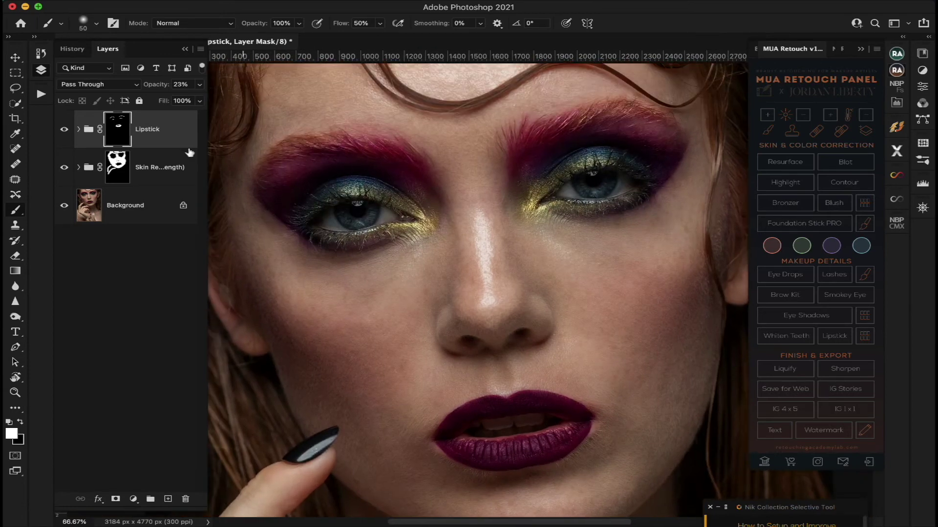
{"action": "left_click", "coordinate": [146, 167], "text": "shift"}
{"action": "key", "text": "ctrl+g"}
{"action": "left_click", "coordinate": [64, 118]}
Collapse the Layers and retouch panels for a larger view, then restore the Layers list
{"action": "scroll", "coordinate": [290, 187], "scroll_direction": "down", "scroll_amount": 4}
{"action": "scroll", "coordinate": [289, 187], "scroll_direction": "right", "scroll_amount": 1}
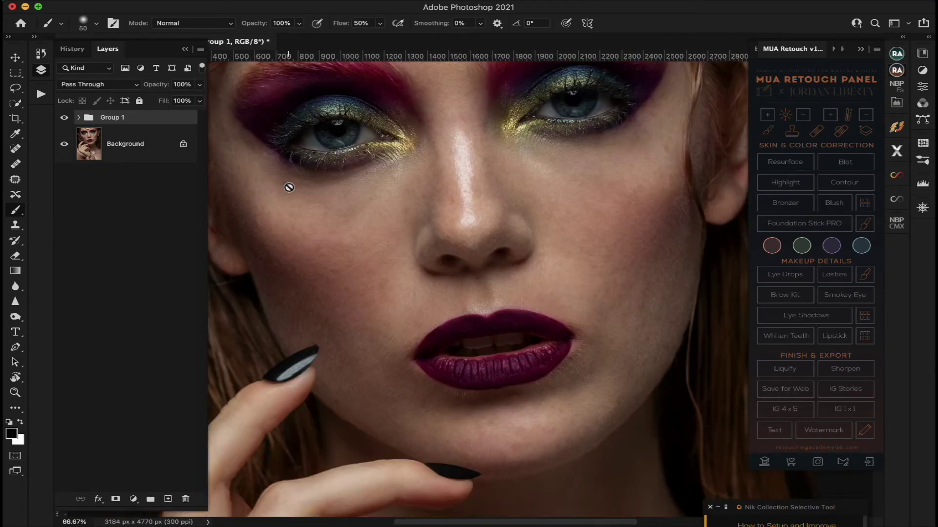
{"action": "scroll", "coordinate": [289, 188], "scroll_direction": "up", "scroll_amount": 1}
{"action": "left_click", "coordinate": [185, 49]}
{"action": "left_click", "coordinate": [861, 49]}
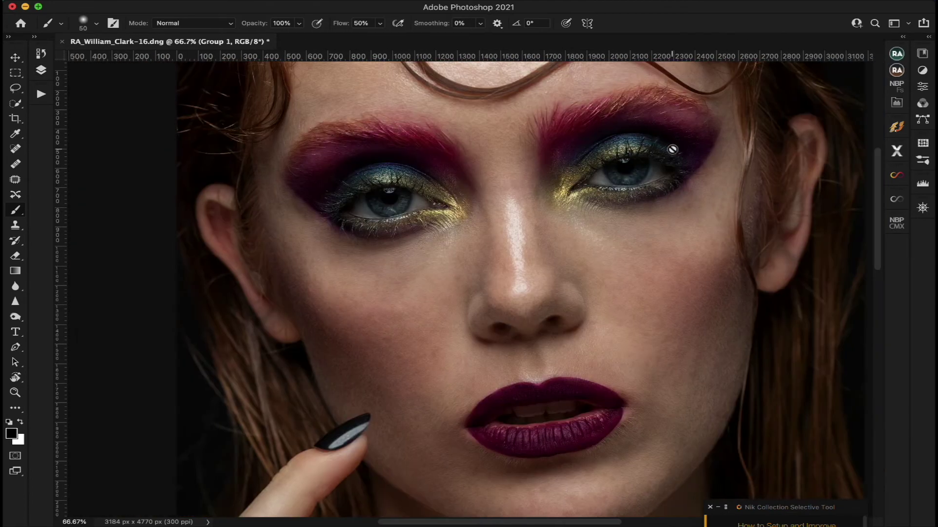
{"action": "scroll", "coordinate": [672, 149], "scroll_direction": "down", "scroll_amount": 5}
{"action": "scroll", "coordinate": [672, 149], "scroll_direction": "up", "scroll_amount": 5}
{"action": "left_click", "coordinate": [41, 70]}
Add a Color Lookup adjustment layer above Group 1
{"action": "left_click", "coordinate": [200, 49]}
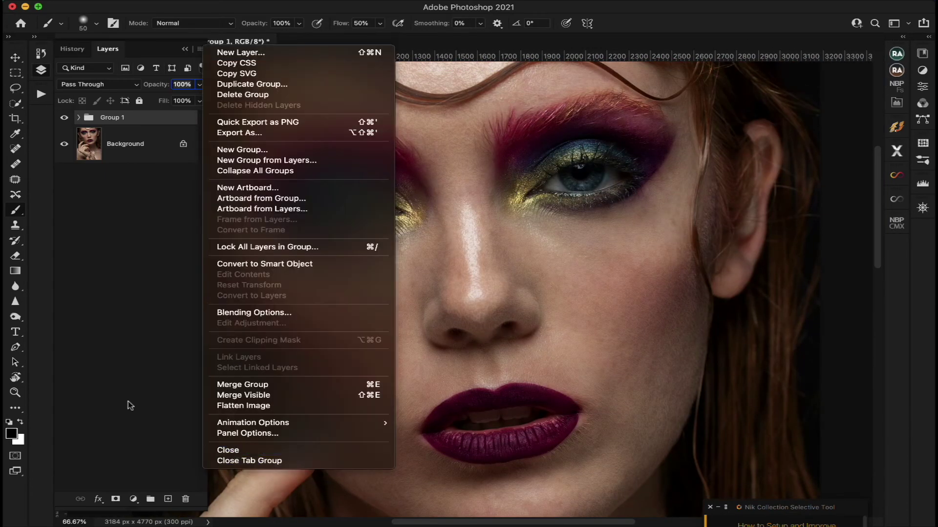
{"action": "left_click", "coordinate": [130, 405]}
{"action": "left_click", "coordinate": [133, 499]}
{"action": "left_click", "coordinate": [159, 433]}
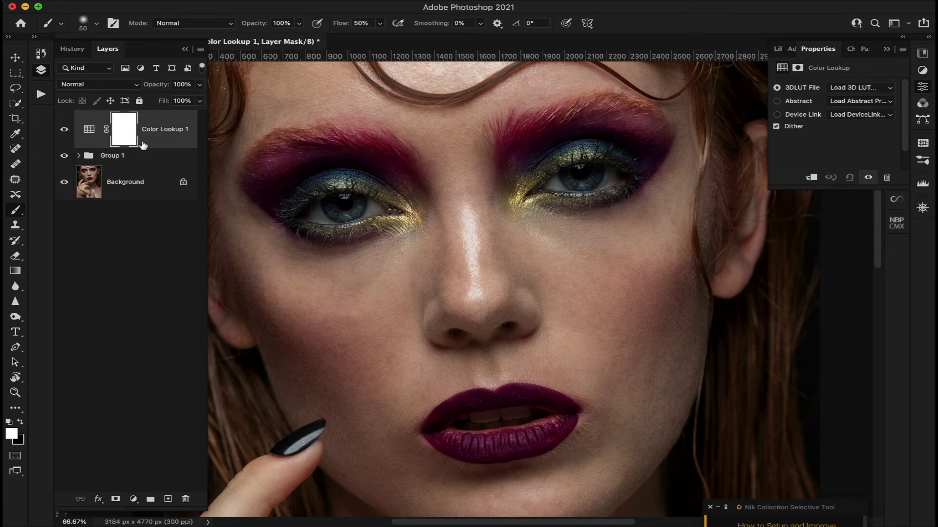
Try the MSL 3 and MSL 2 LUTs, then settle on MSL 7.CUBE
{"action": "left_click", "coordinate": [861, 87]}
{"action": "left_click", "coordinate": [840, 149]}
{"action": "scroll", "coordinate": [559, 249], "scroll_direction": "down", "scroll_amount": 5}
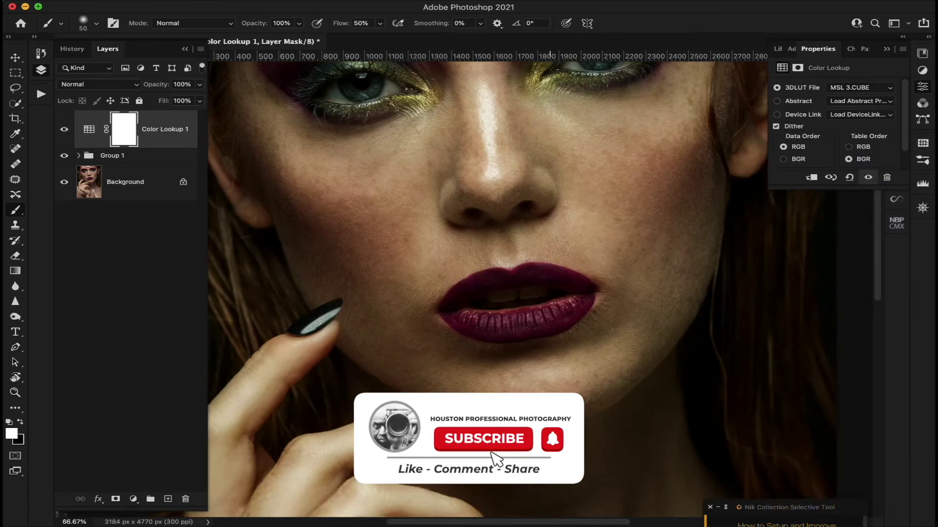
{"action": "scroll", "coordinate": [560, 249], "scroll_direction": "up", "scroll_amount": 3}
{"action": "left_click", "coordinate": [861, 88]}
{"action": "left_click", "coordinate": [840, 138]}
{"action": "scroll", "coordinate": [651, 258], "scroll_direction": "down", "scroll_amount": 6}
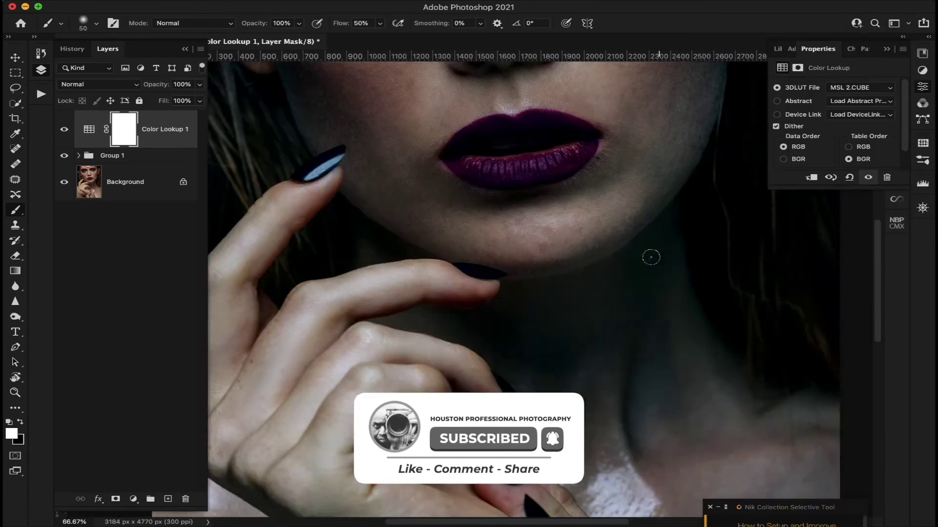
{"action": "scroll", "coordinate": [651, 258], "scroll_direction": "up", "scroll_amount": 5}
{"action": "left_click", "coordinate": [860, 87]}
{"action": "left_click", "coordinate": [850, 141]}
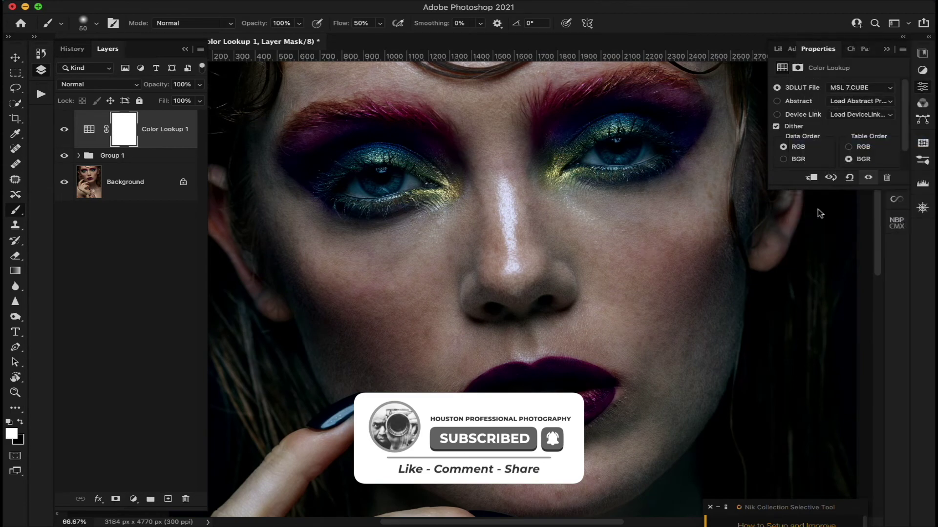
{"action": "scroll", "coordinate": [645, 243], "scroll_direction": "down", "scroll_amount": 1}
{"action": "scroll", "coordinate": [645, 244], "scroll_direction": "down", "scroll_amount": 5}
Compare the grade, set Color Lookup opacity to 53%, and zoom out to the whole portrait
{"action": "left_click", "coordinate": [64, 130]}
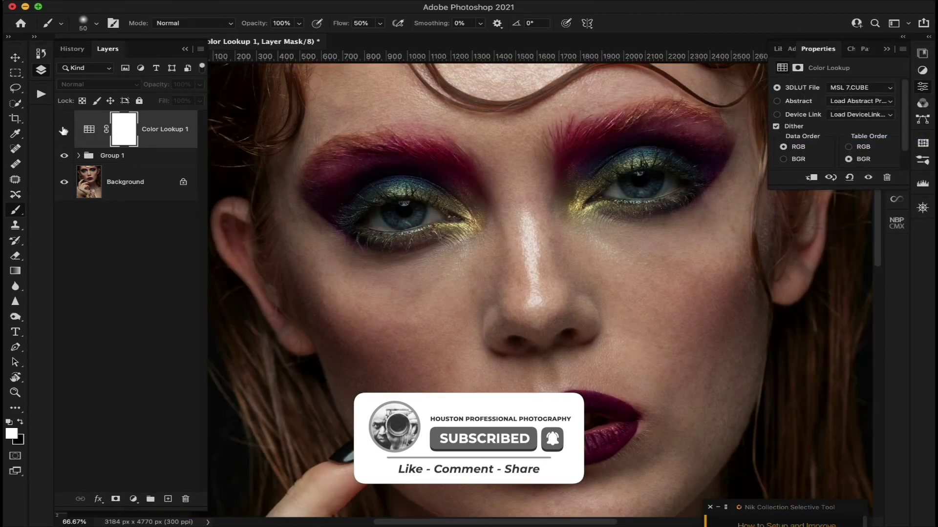
{"action": "left_click", "coordinate": [64, 129]}
{"action": "left_click", "coordinate": [199, 101]}
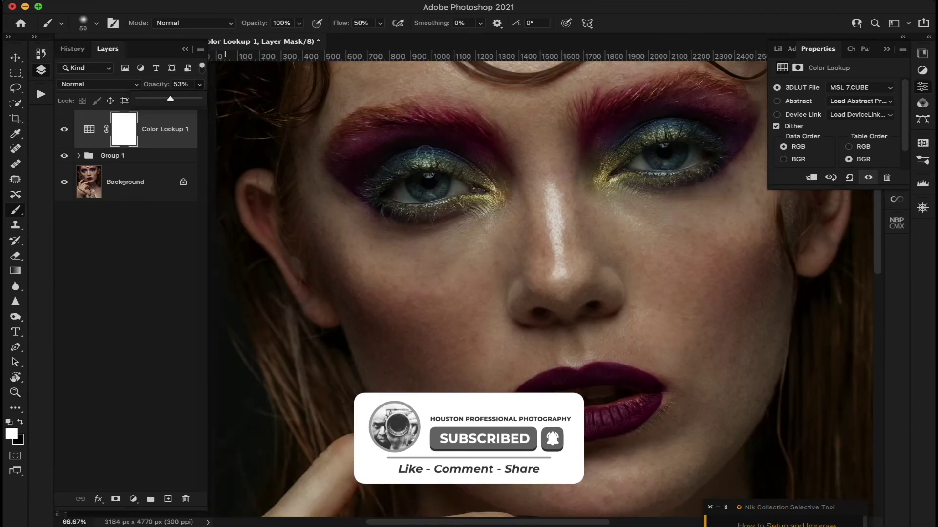
{"action": "left_click", "coordinate": [64, 129]}
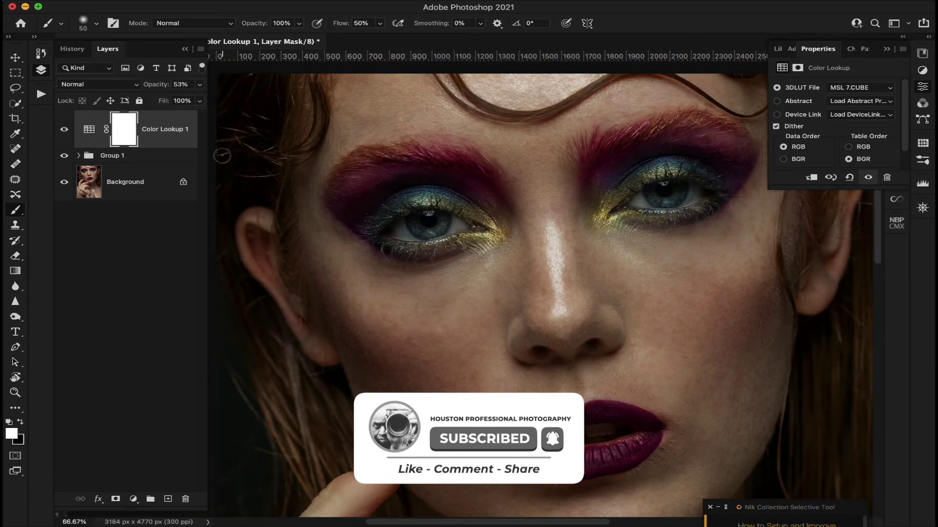
{"action": "left_click", "coordinate": [186, 52]}
{"action": "key", "text": "ctrl+minus"}
{"action": "key", "text": "ctrl+minus"}
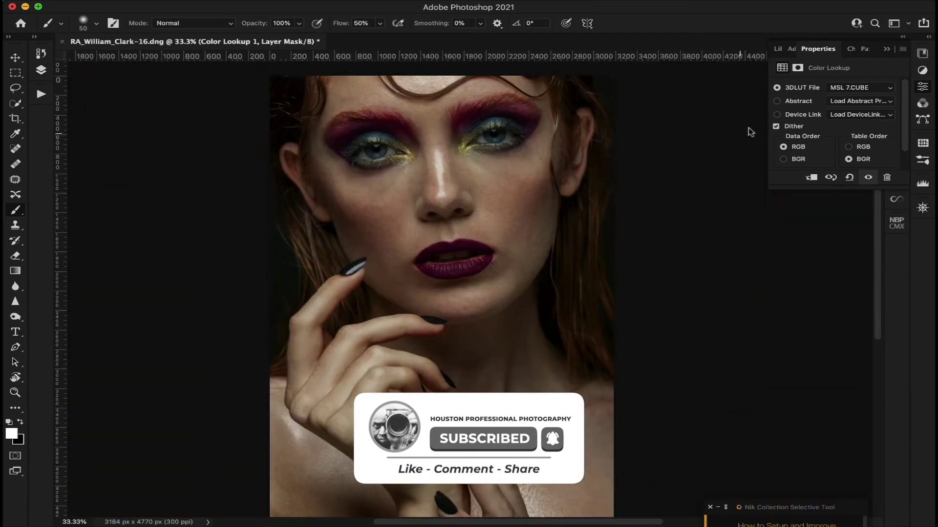